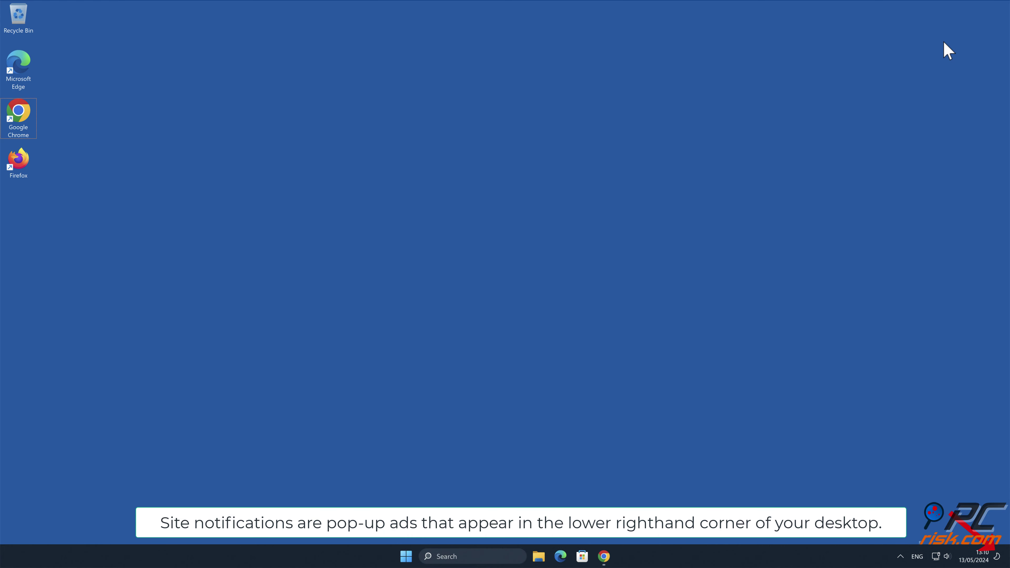
# - Launch Chrome and allow notifications from the news-beciyi and check-tl-ver-94-2.com spam pages
pyautogui.click(604, 556)
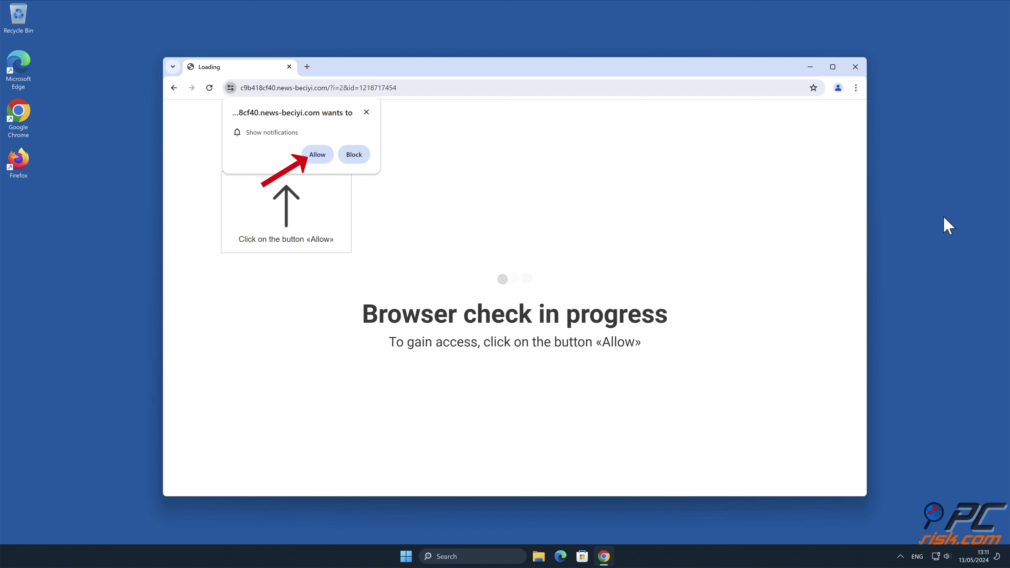
pyautogui.click(317, 158)
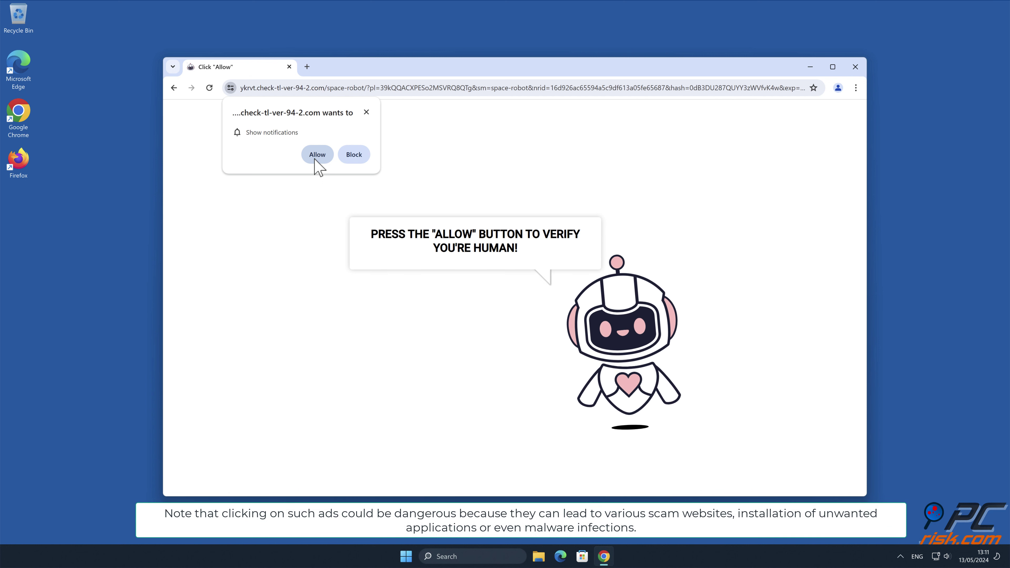
pyautogui.click(855, 66)
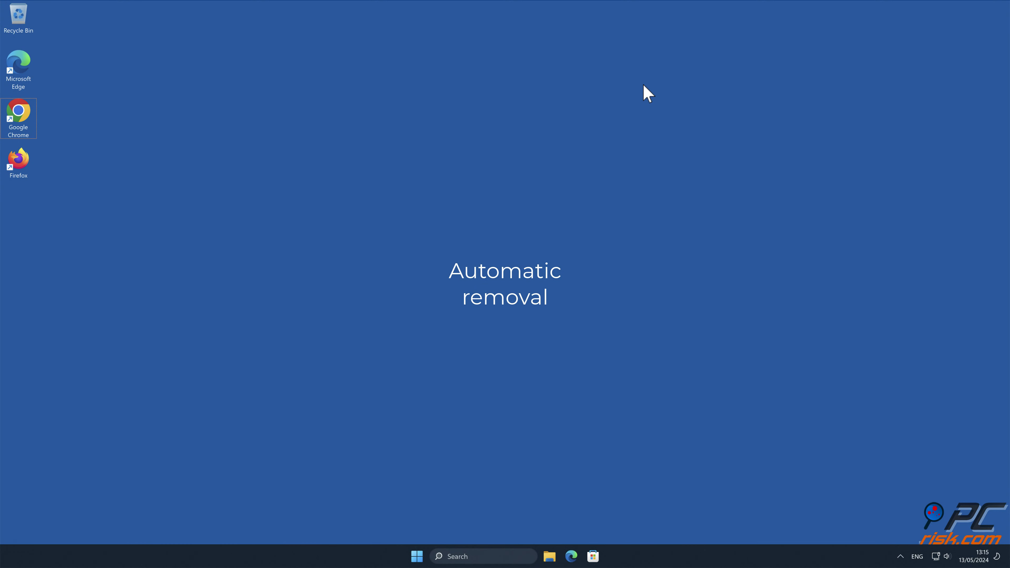
pyautogui.doubleClick(20, 115)
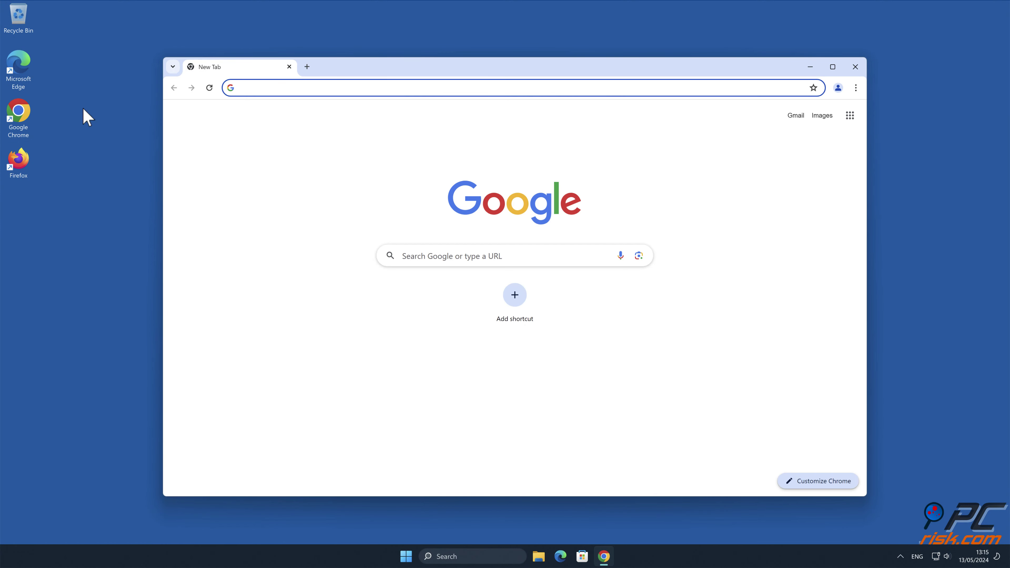
pyautogui.write('www.comb')
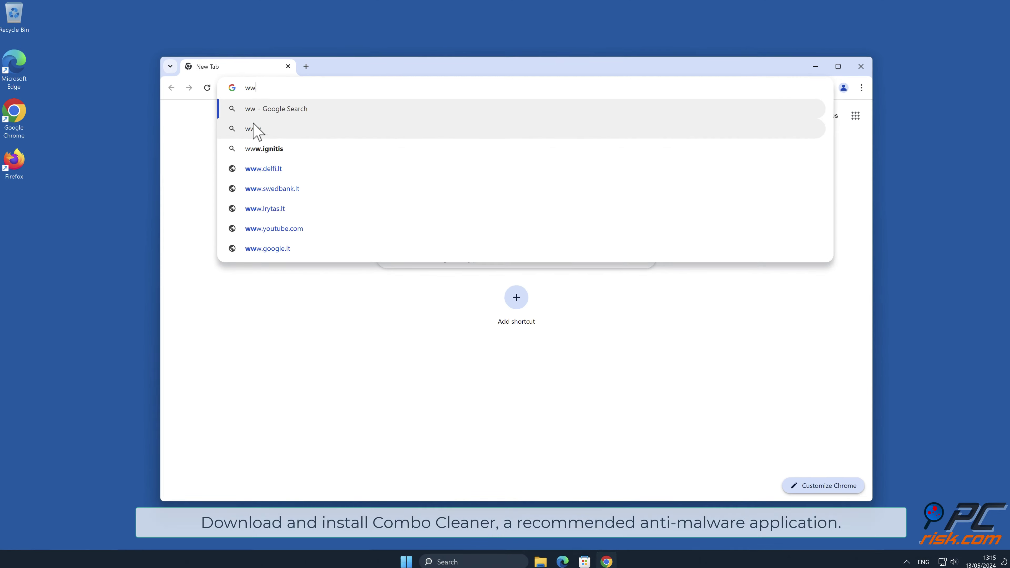
pyautogui.write('ocleaner.com')
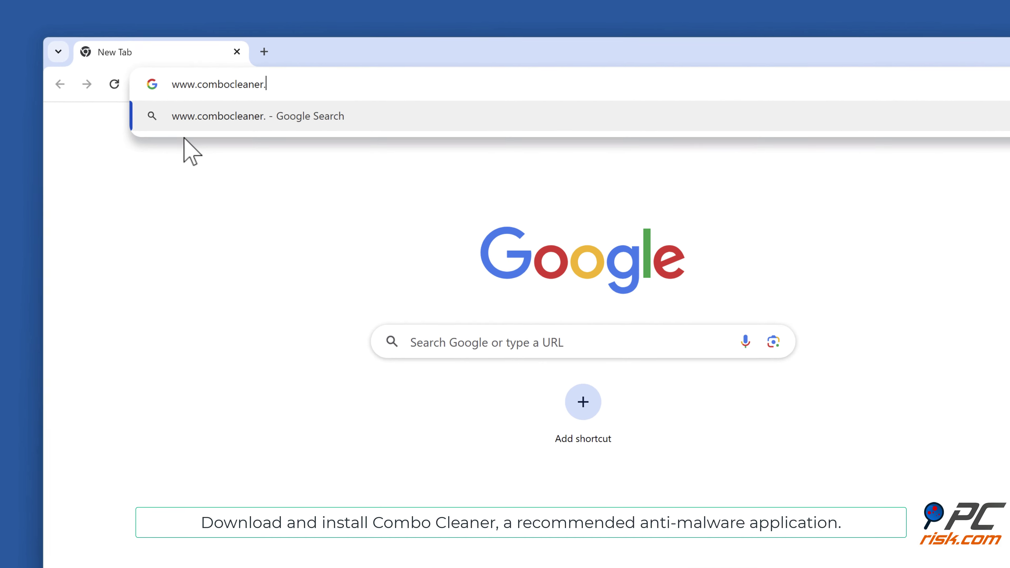
pyautogui.press('Return')
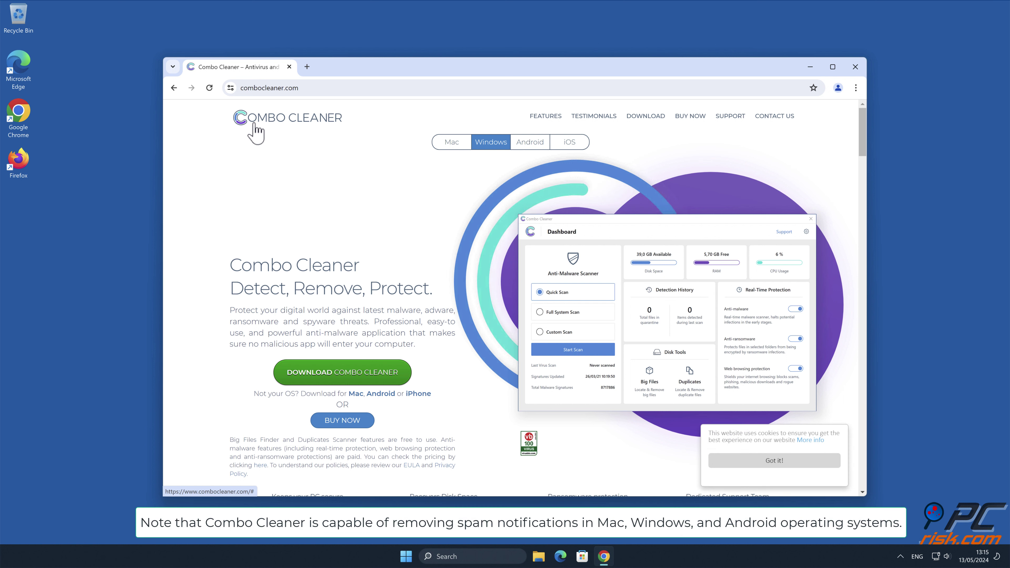
pyautogui.click(394, 375)
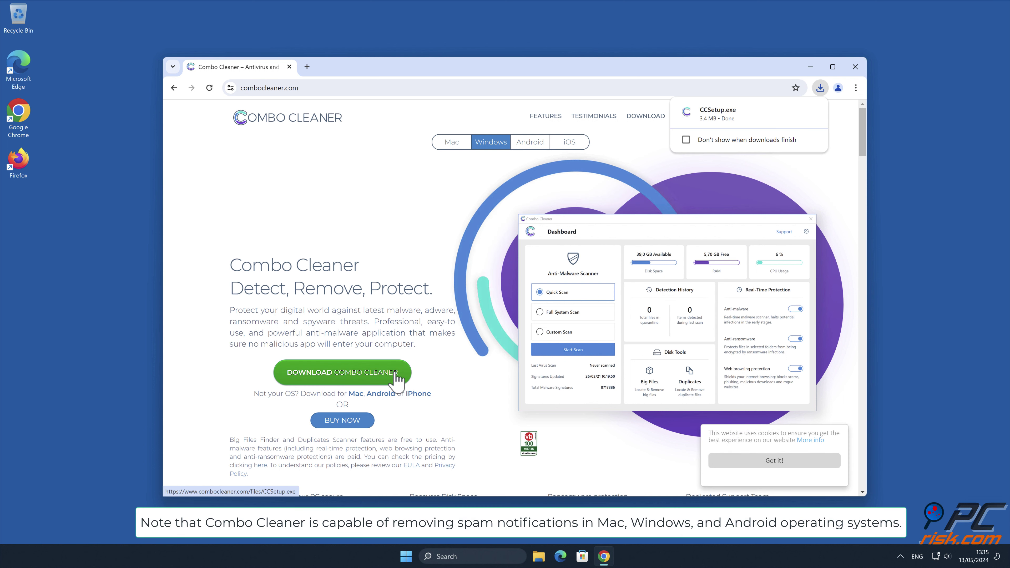
# - Run CCSetup.exe, approve the UAC prompt, install to Program Files and launch the initial scan
pyautogui.click(728, 119)
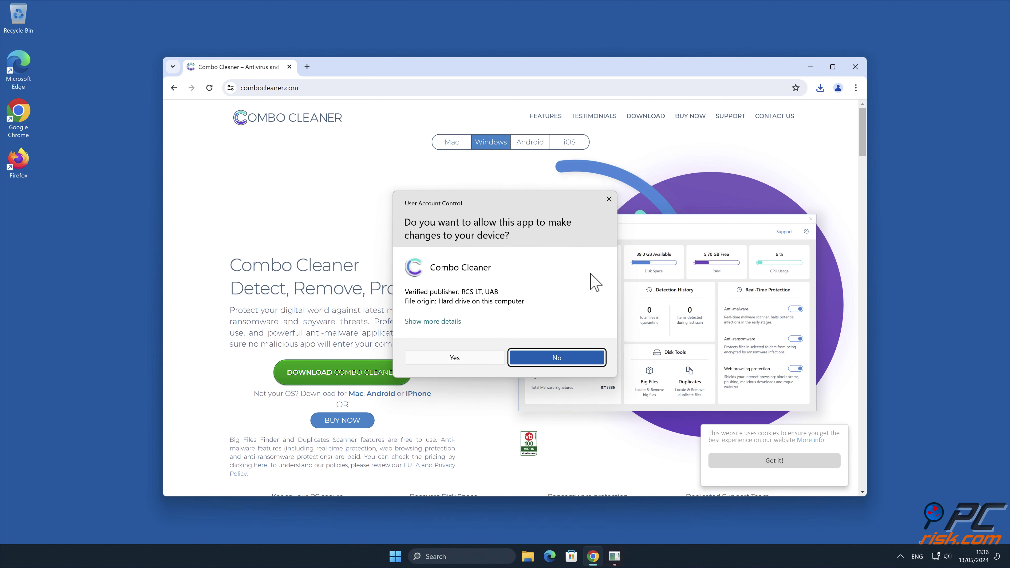
pyautogui.click(464, 357)
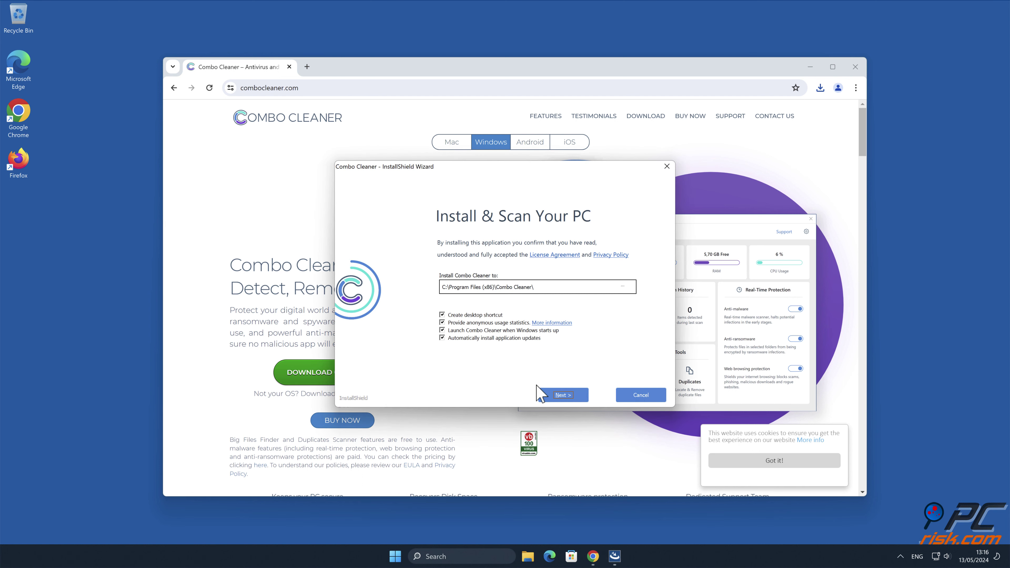
pyautogui.click(572, 394)
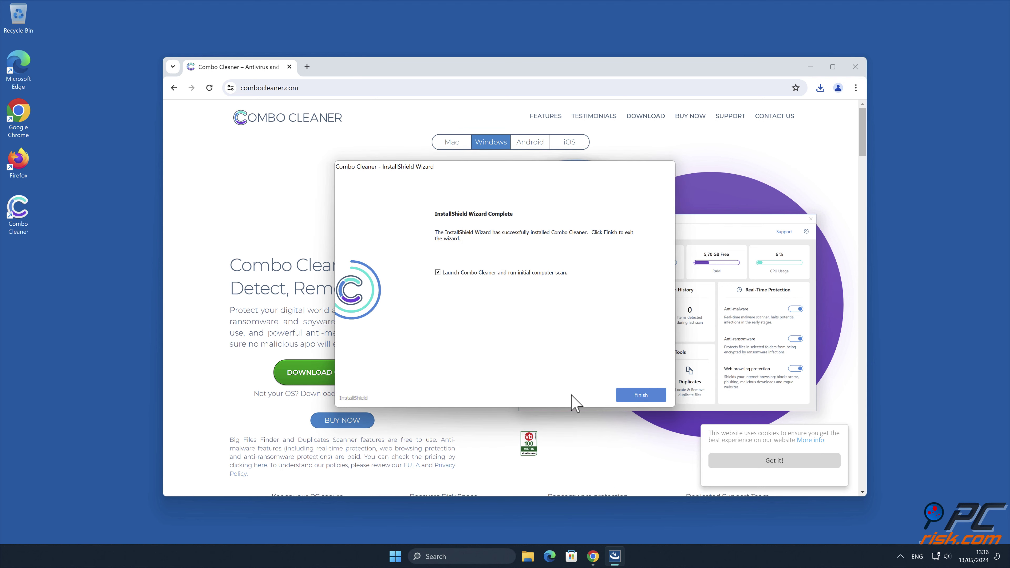
pyautogui.click(653, 394)
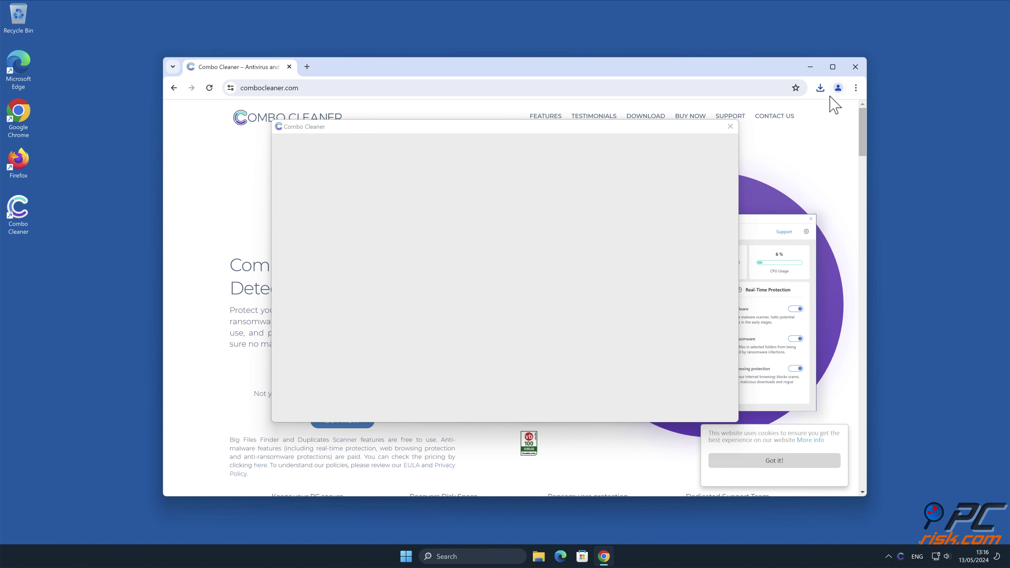
# - Close Chrome, start removing the detected threats and activate the Combo Cleaner licence
pyautogui.click(856, 66)
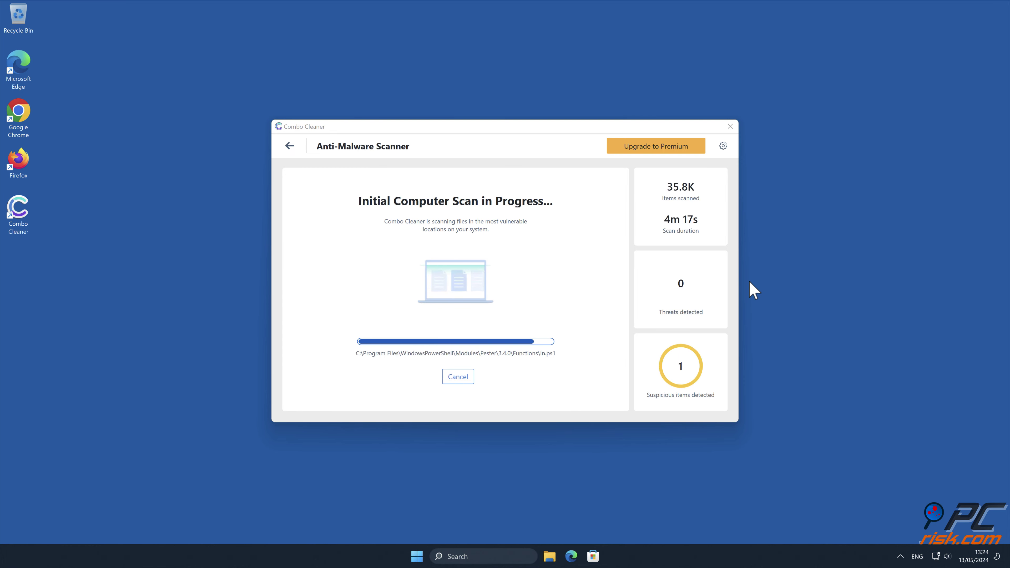
pyautogui.click(709, 398)
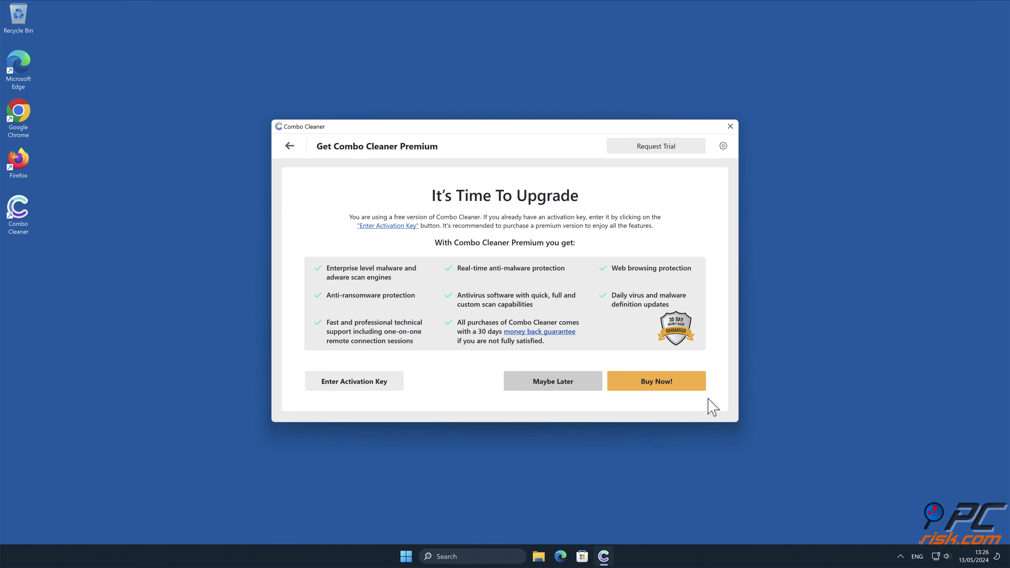
pyautogui.click(355, 385)
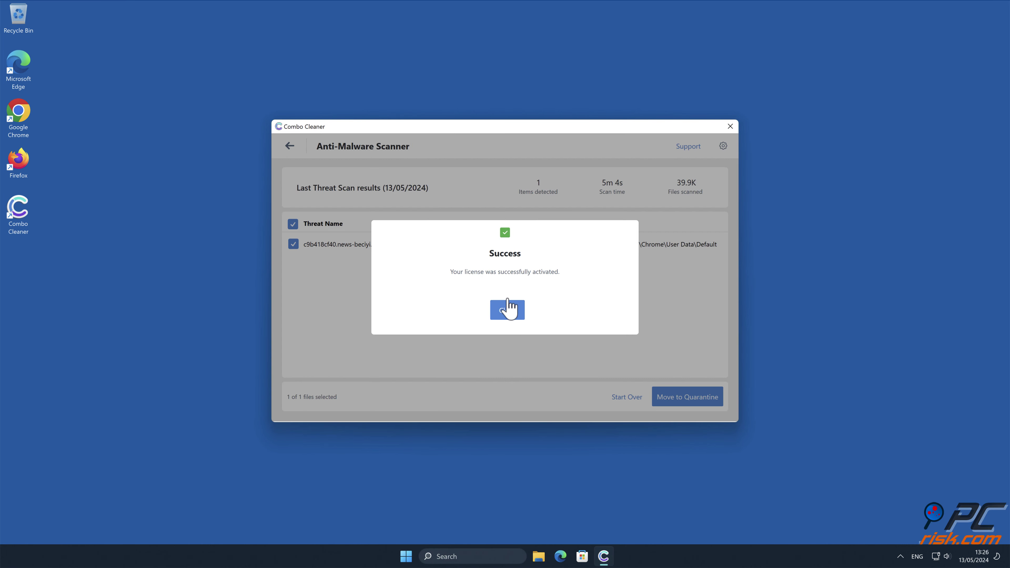
pyautogui.click(508, 309)
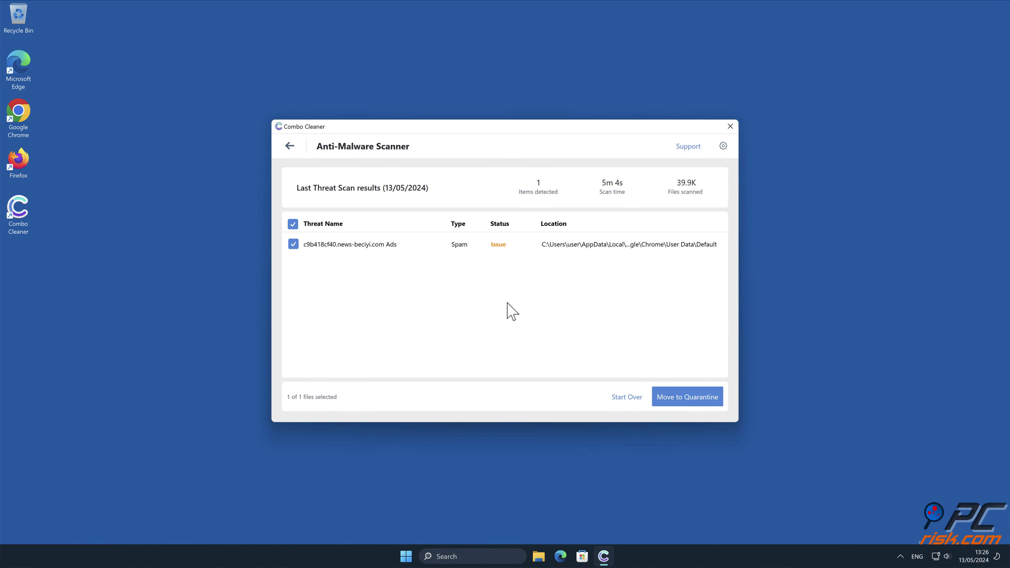
# - Quarantine the c9b418cf40.news-beciyi.com threat, dismiss the scan summary and close Combo Cleaner
pyautogui.click(691, 392)
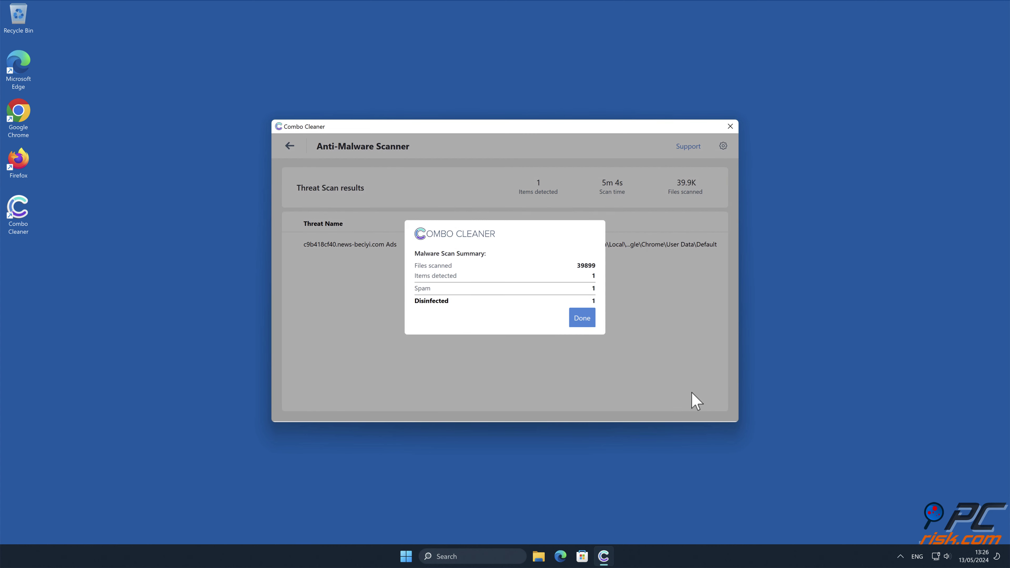
pyautogui.click(587, 317)
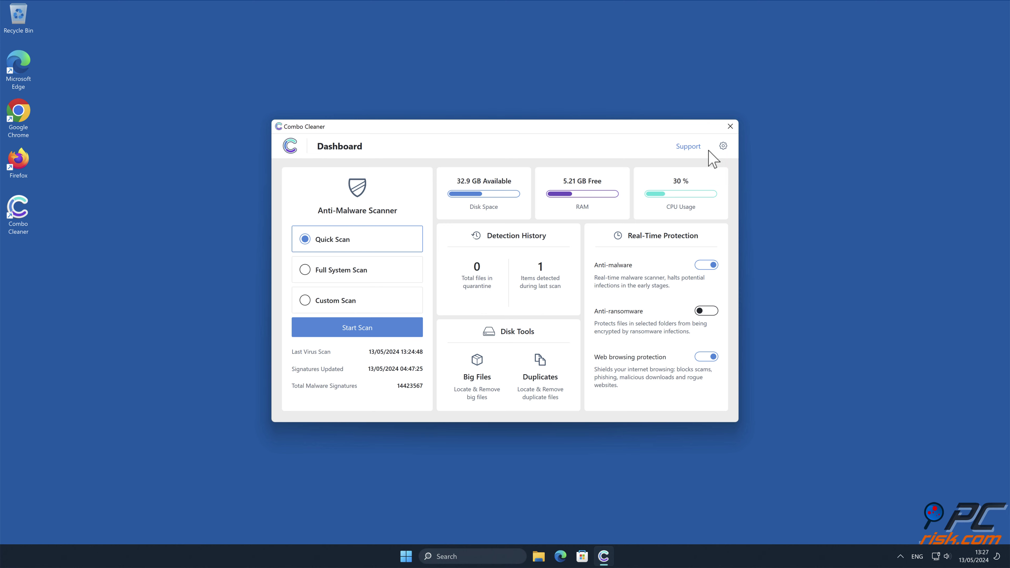
pyautogui.click(730, 126)
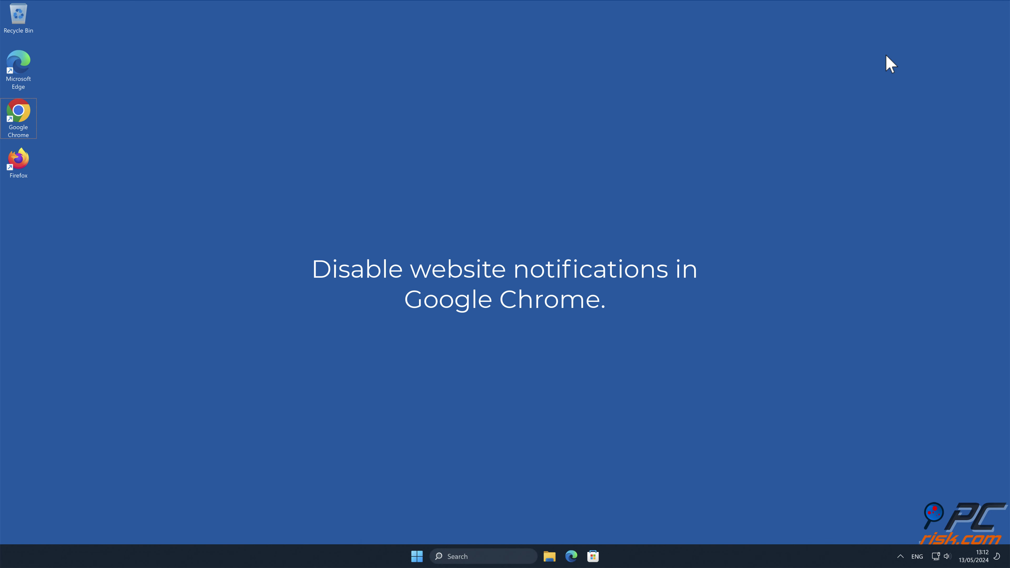
# - Launch Chrome and go to Settings > Privacy and security (chrome://settings/privacy)
pyautogui.doubleClick(18, 113)
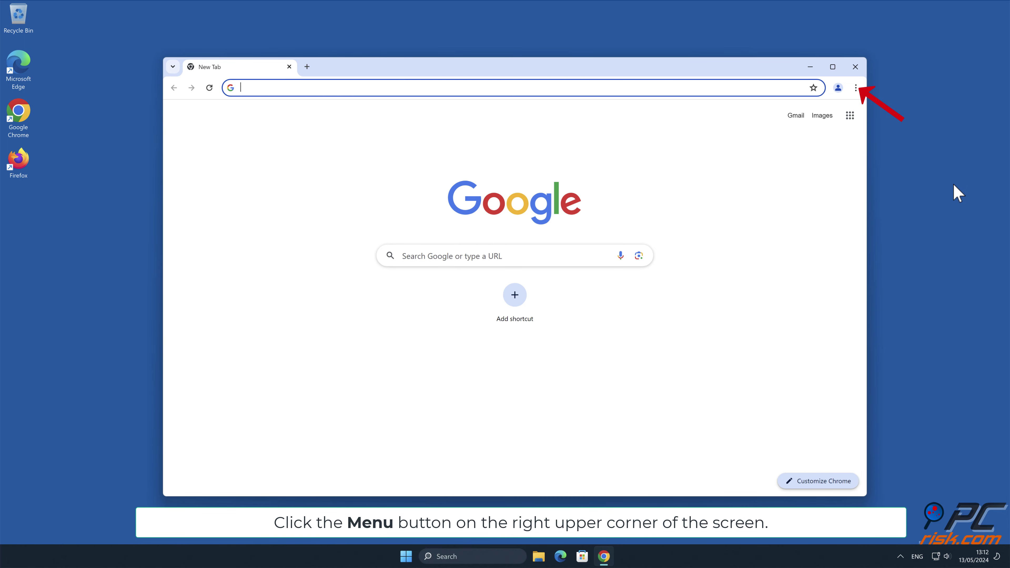
pyautogui.click(855, 87)
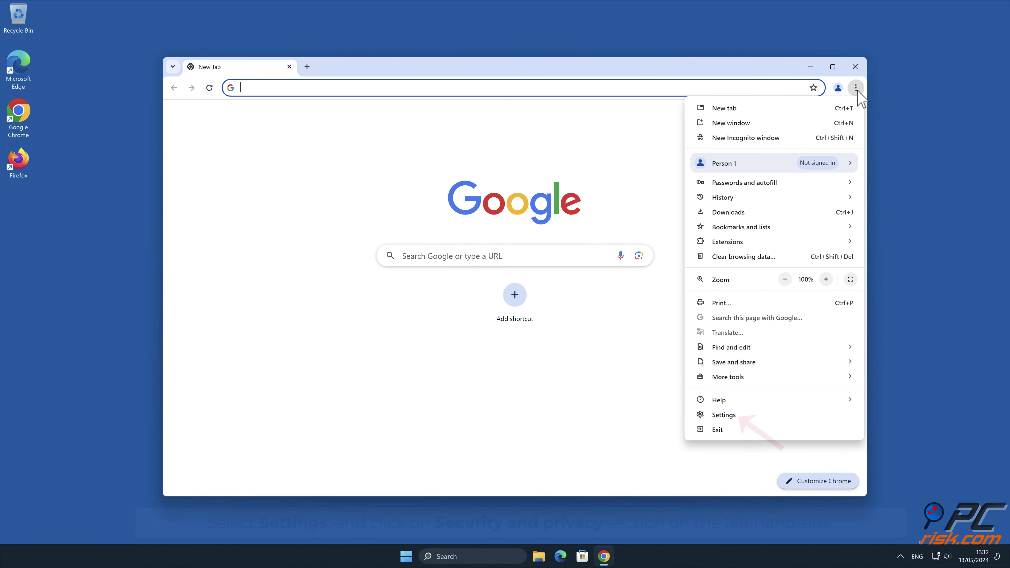
pyautogui.click(733, 413)
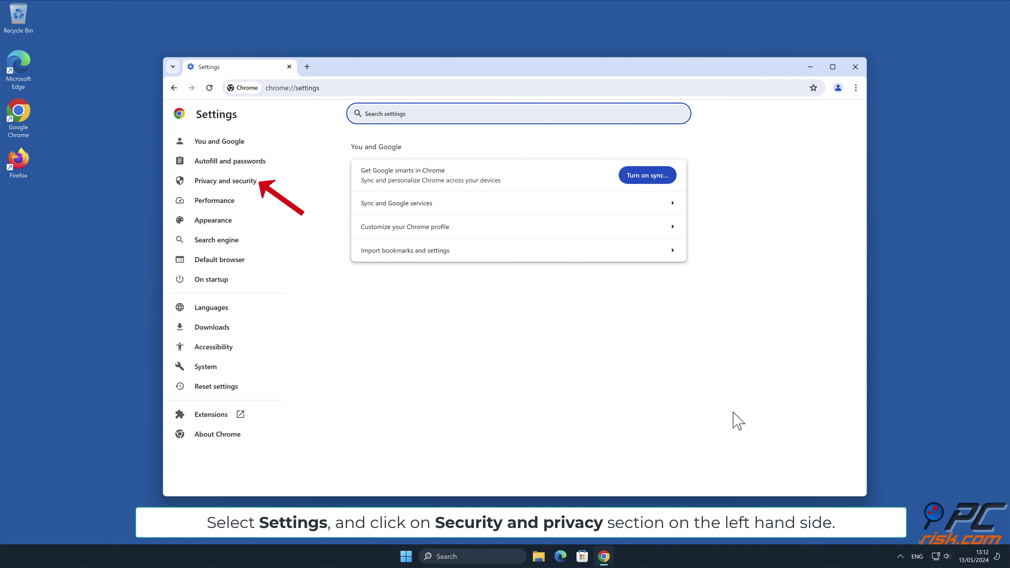
pyautogui.click(255, 187)
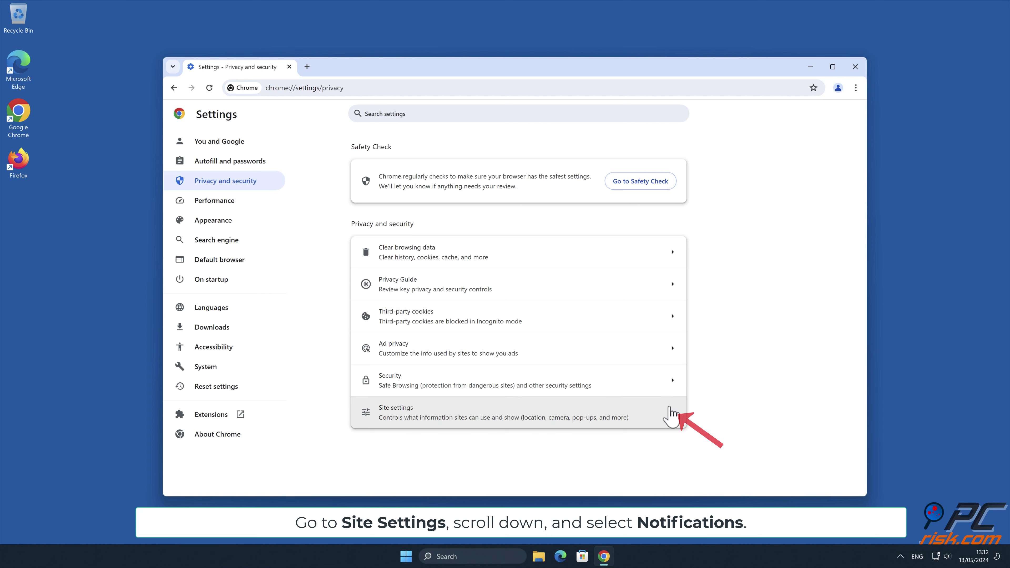
# - Under Site settings > Notifications, remove news-beciyi from the allowed sites, then close Chrome
pyautogui.click(673, 415)
pyautogui.moveTo(868, 225); pyautogui.dragTo(869, 346)
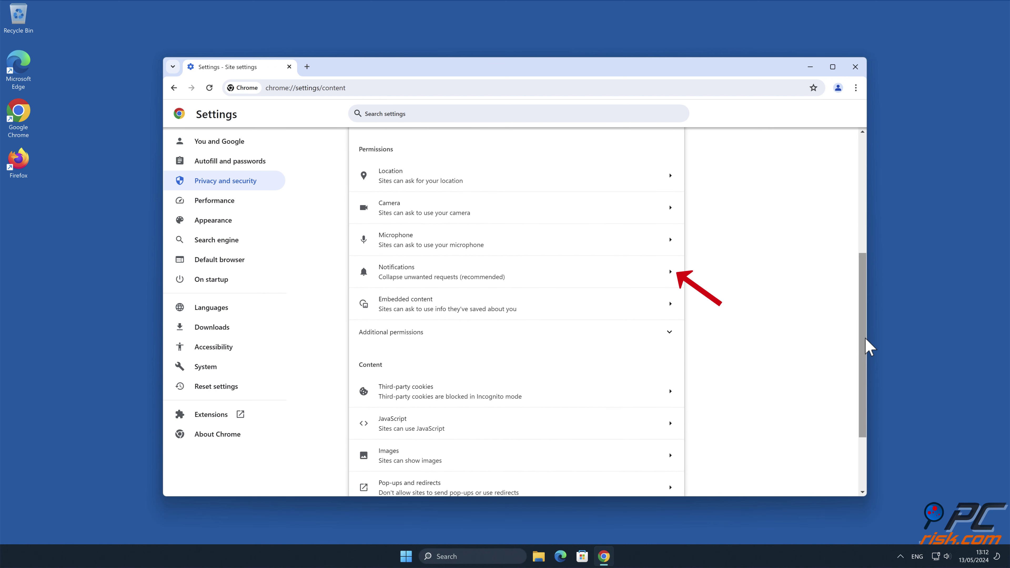
pyautogui.click(674, 280)
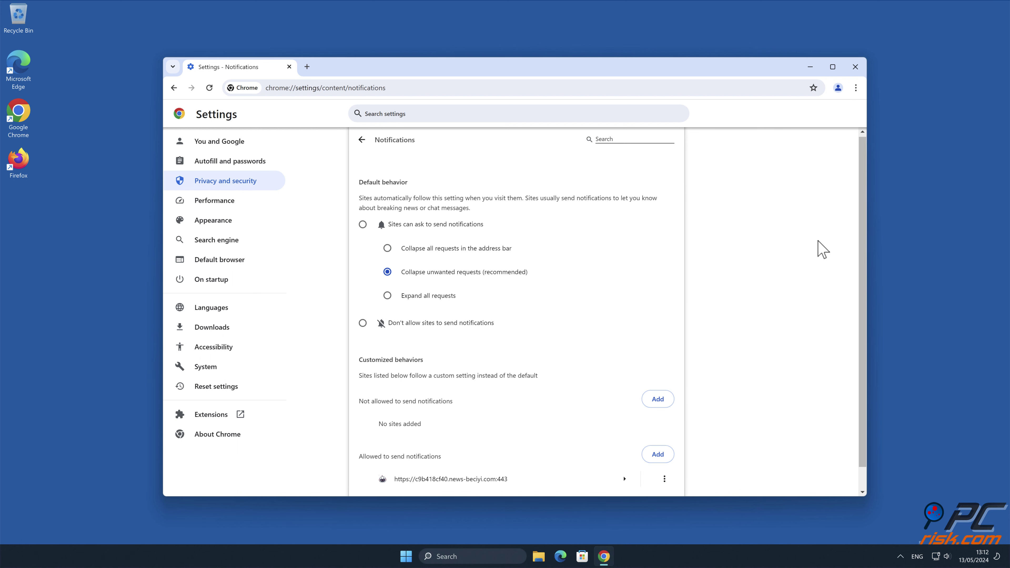
pyautogui.moveTo(862, 243); pyautogui.dragTo(866, 266)
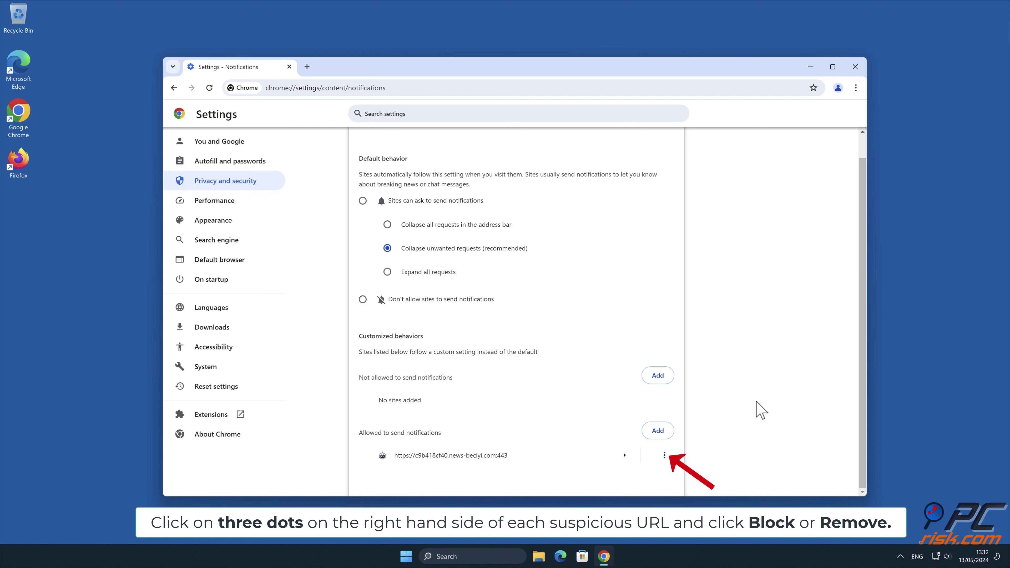
pyautogui.click(664, 455)
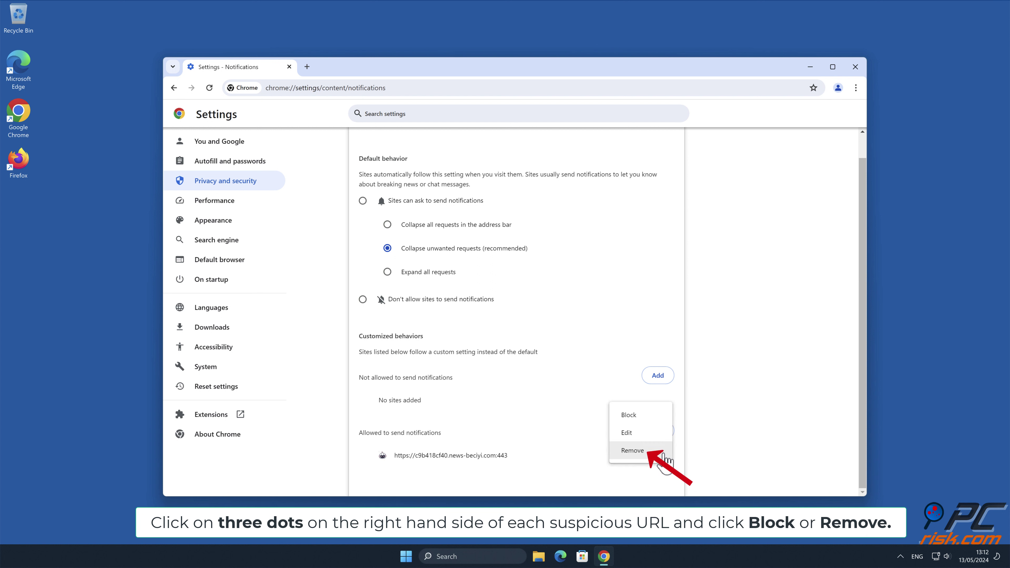
pyautogui.click(658, 453)
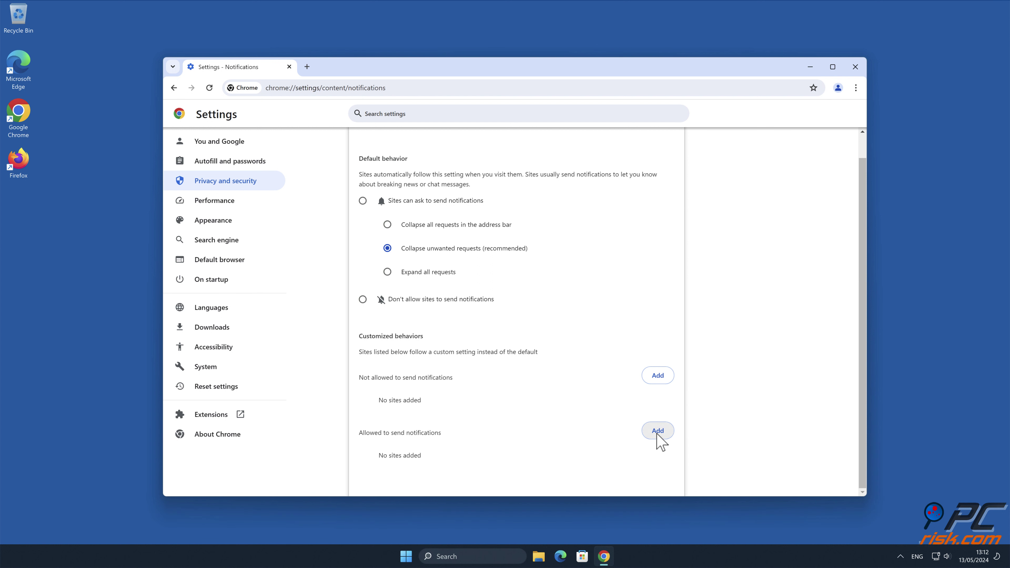
pyautogui.click(855, 67)
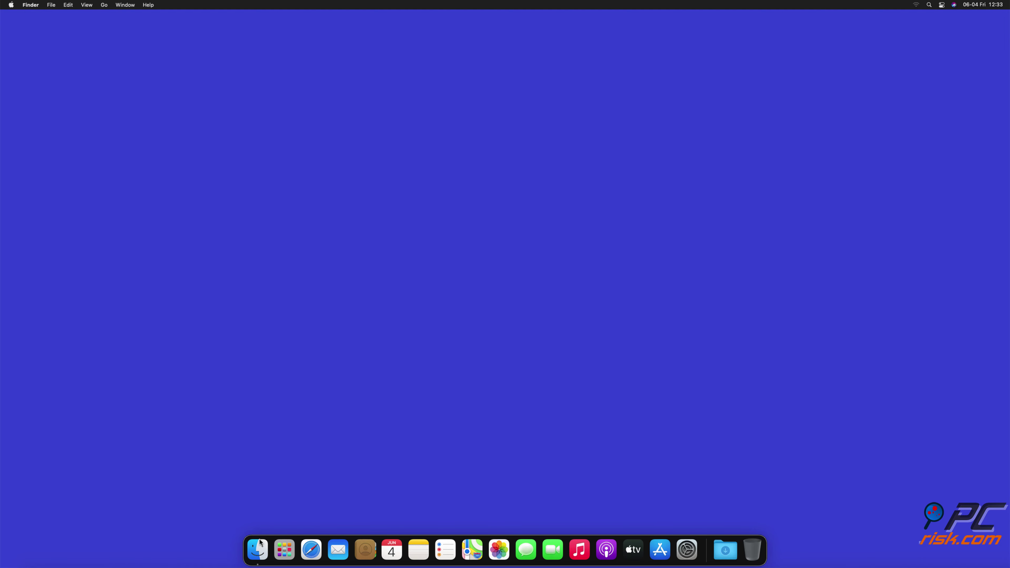
# - Launch Safari from the Dock and open Safari > Preferences
pyautogui.click(303, 555)
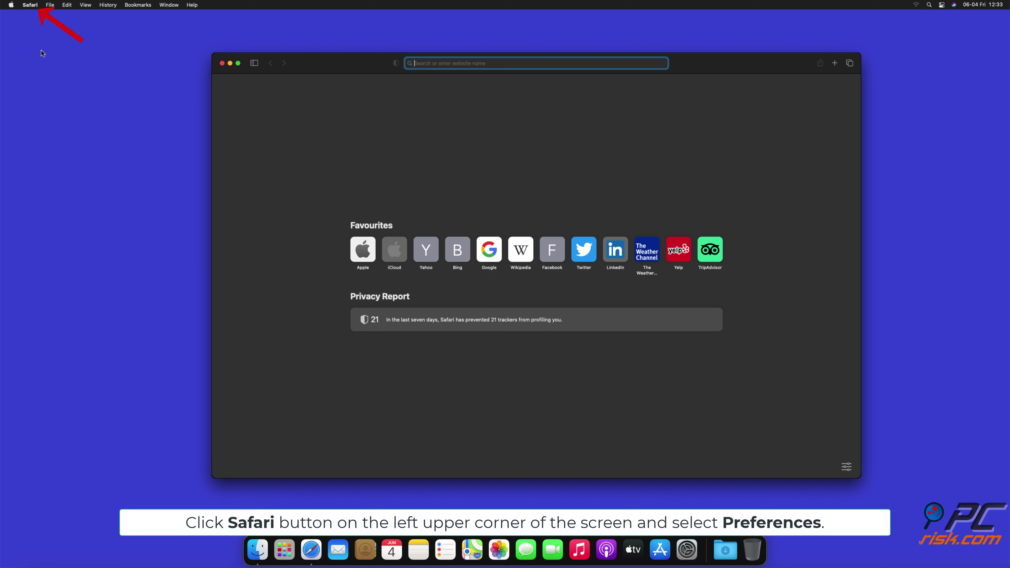
pyautogui.click(31, 6)
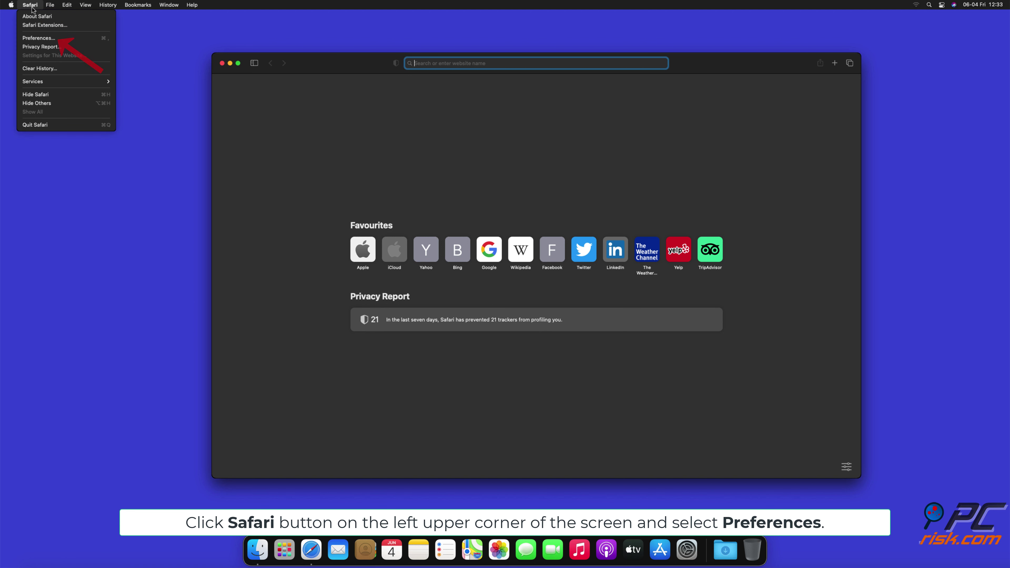
pyautogui.click(49, 38)
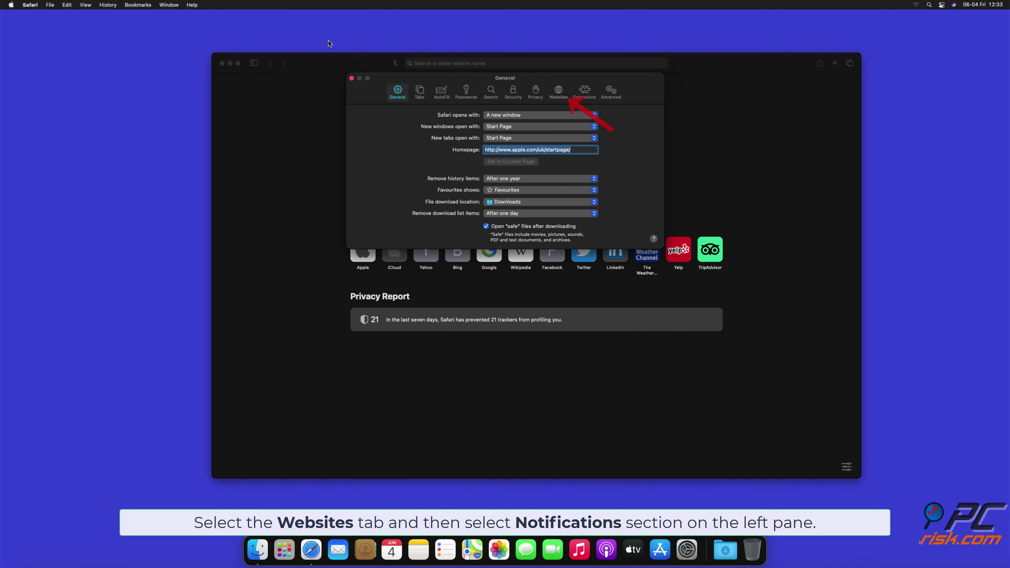
# - Under Websites > Notifications, set findmedia.biz, thehugefeed.com and watch-video.net to Deny, then close Preferences
pyautogui.click(557, 92)
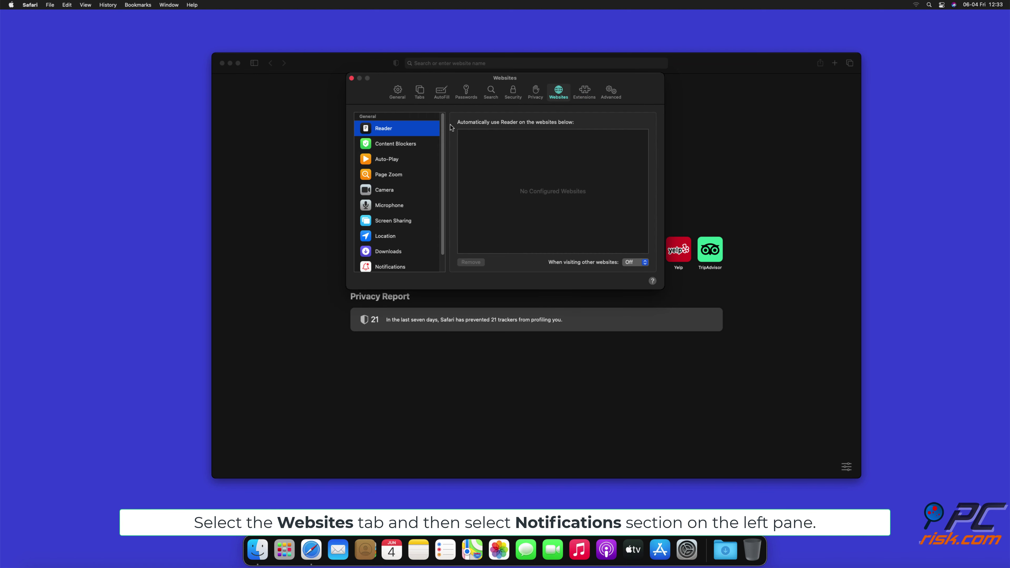
pyautogui.scroll(-2, 443, 151)
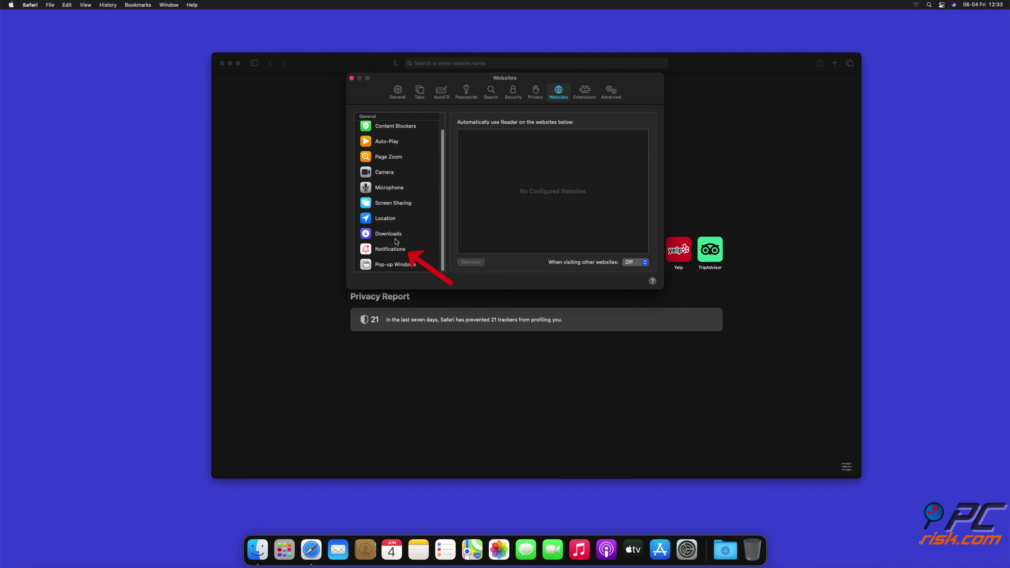
pyautogui.click(391, 250)
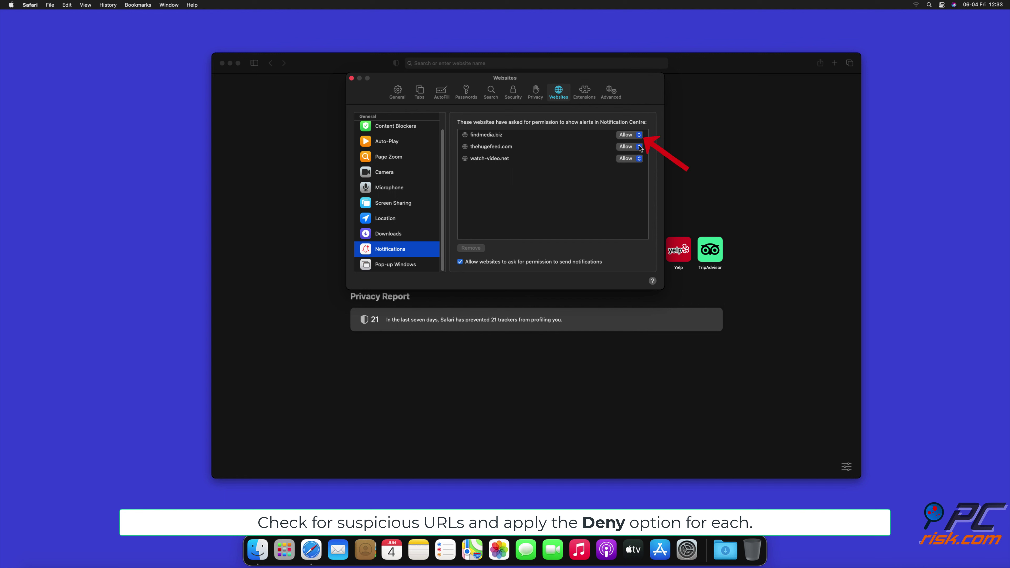
pyautogui.click(639, 134)
pyautogui.click(628, 145)
pyautogui.click(632, 146)
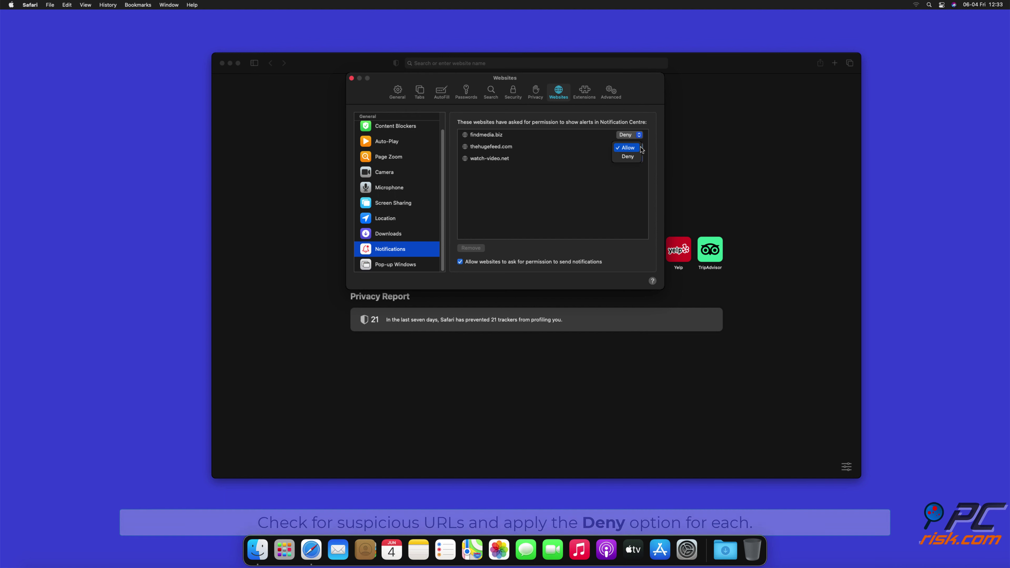
pyautogui.click(632, 159)
pyautogui.click(632, 160)
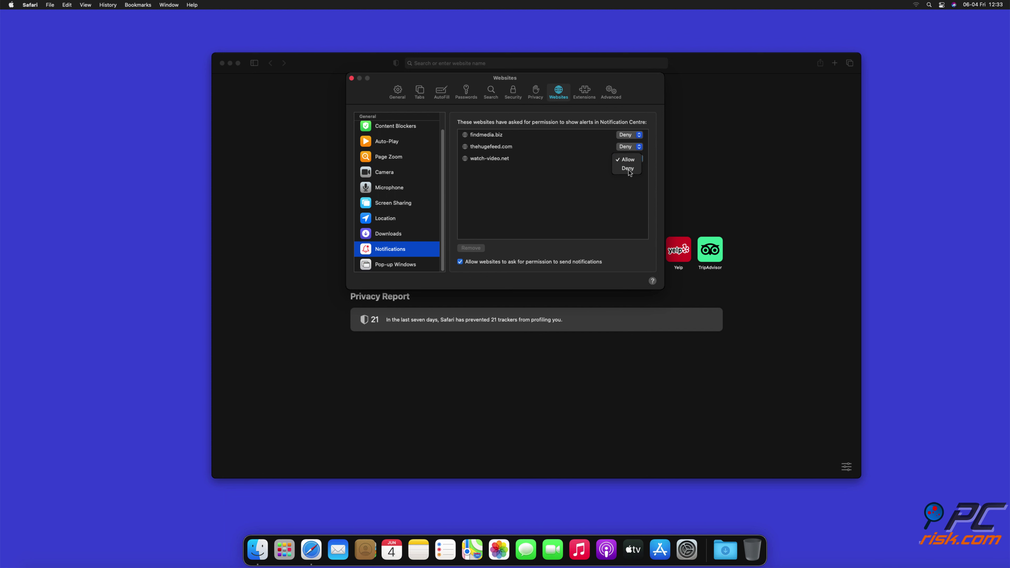
pyautogui.click(629, 168)
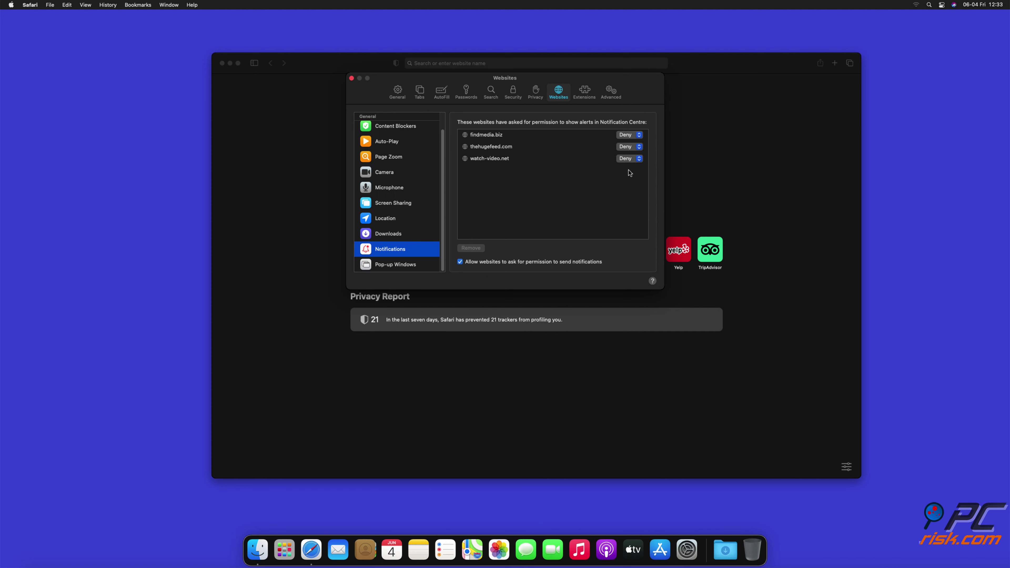
pyautogui.click(351, 78)
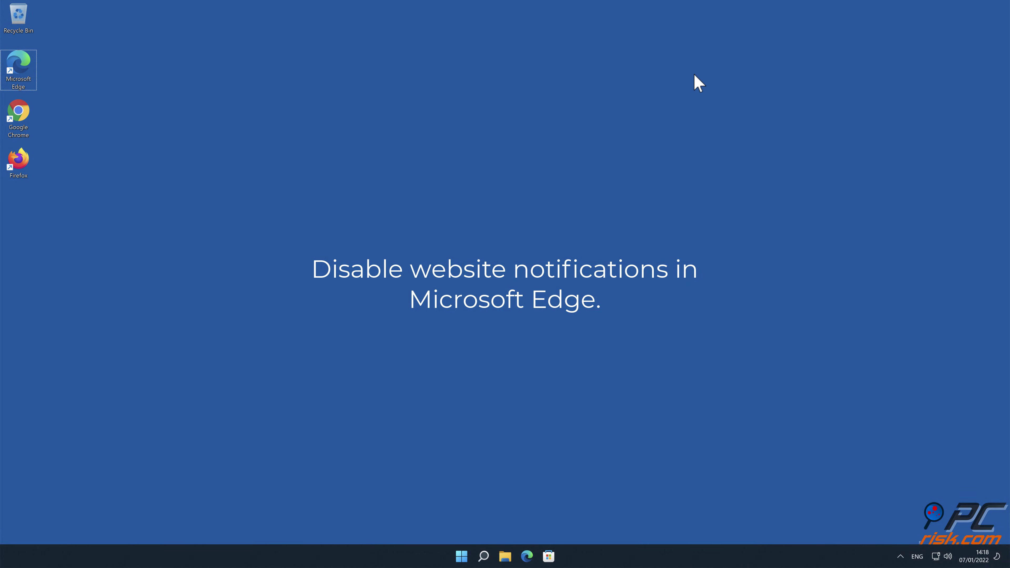
# - Launch Edge, open Settings > Cookies and site permissions and scroll to All permissions
pyautogui.doubleClick(23, 69)
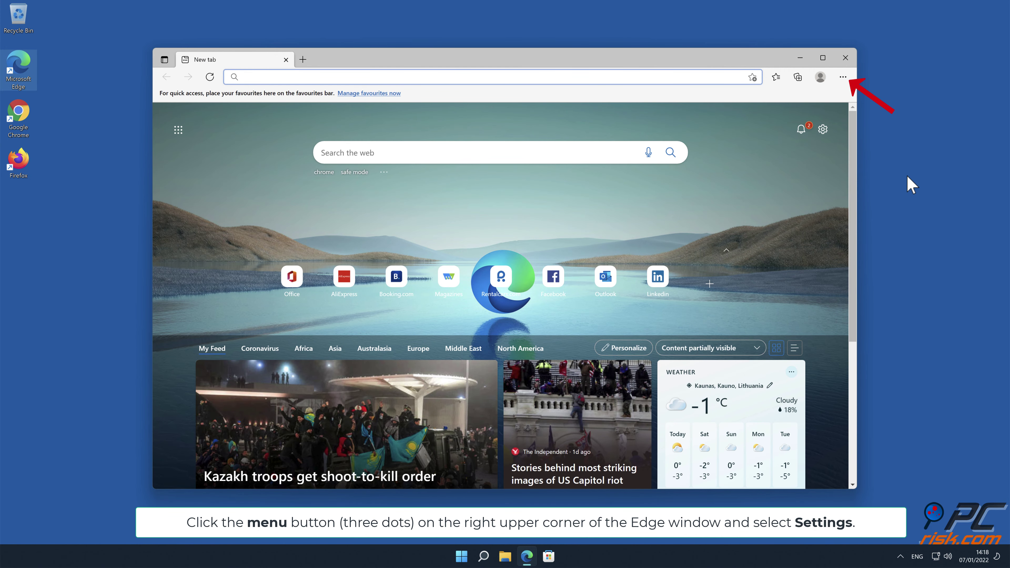
pyautogui.click(844, 78)
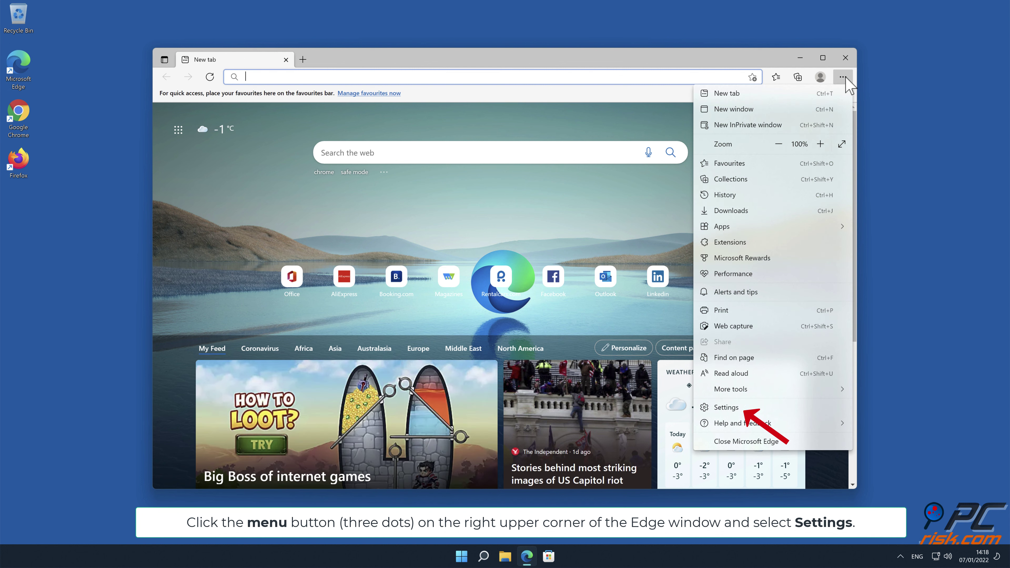
pyautogui.click(754, 407)
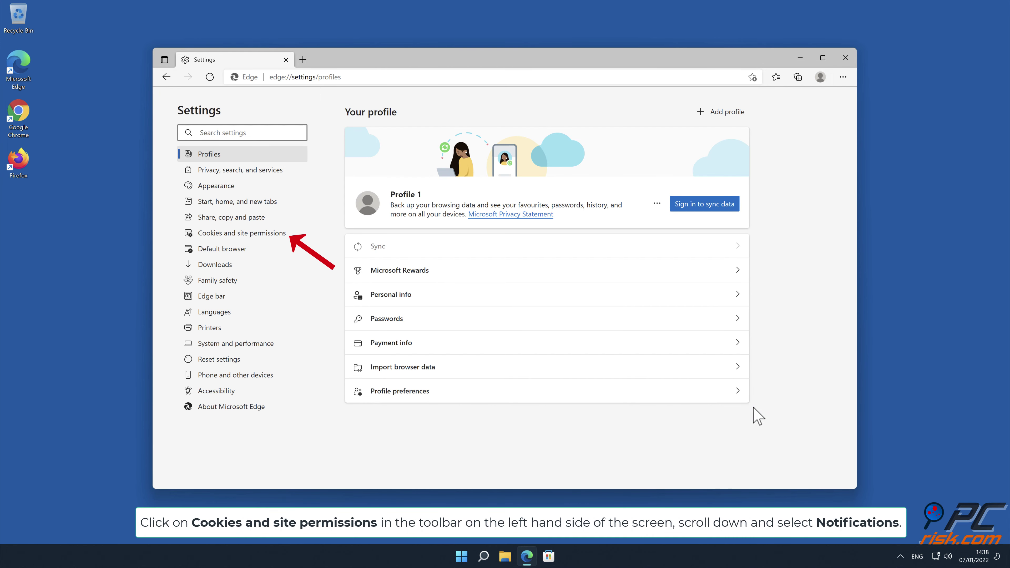
pyautogui.click(279, 239)
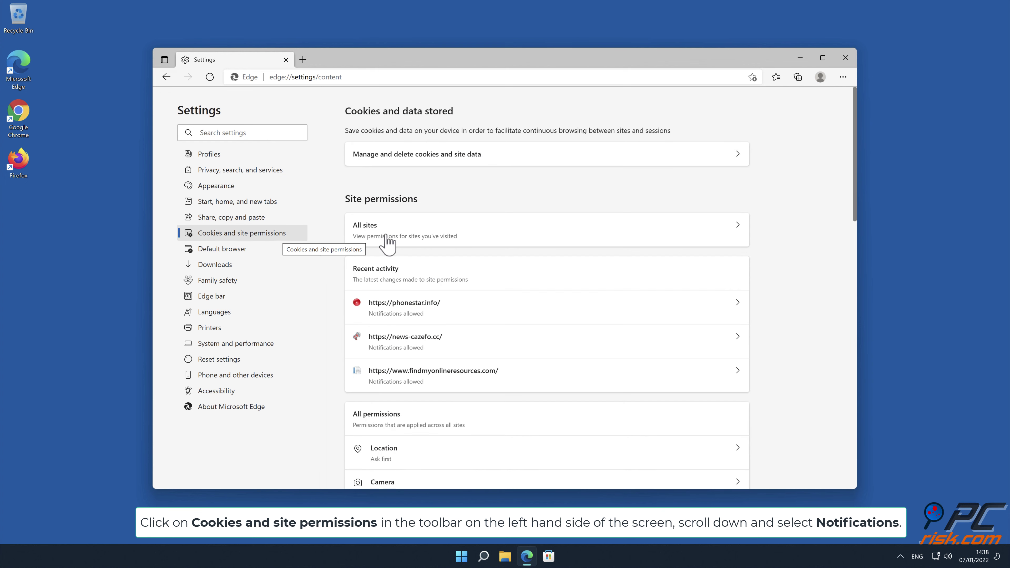
pyautogui.moveTo(855, 159); pyautogui.dragTo(857, 262)
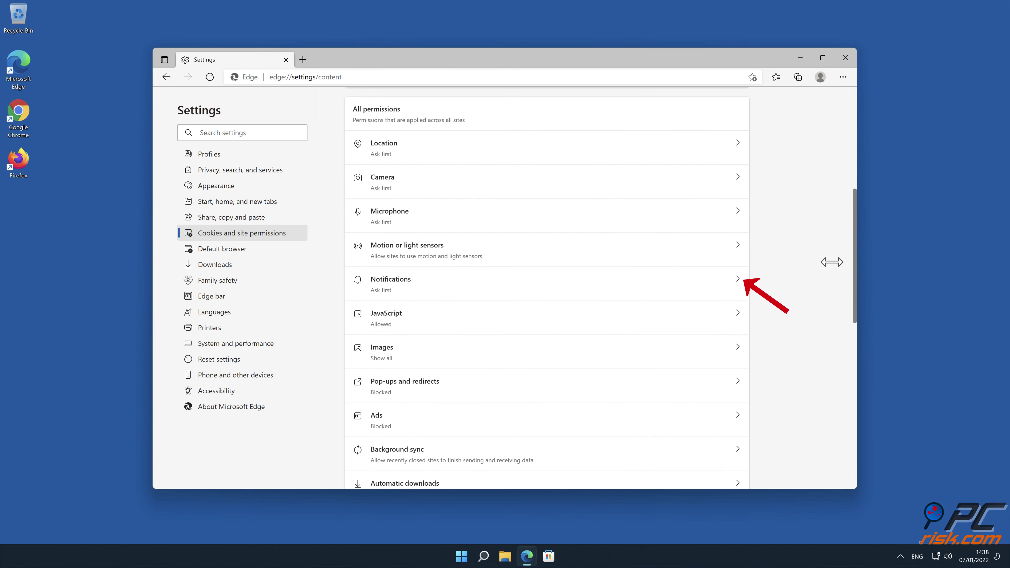
# - In Notifications, remove news-cazefo.cc, findmyonlineresources.com and phonestar.info from the Allow list, then close Edge
pyautogui.click(727, 280)
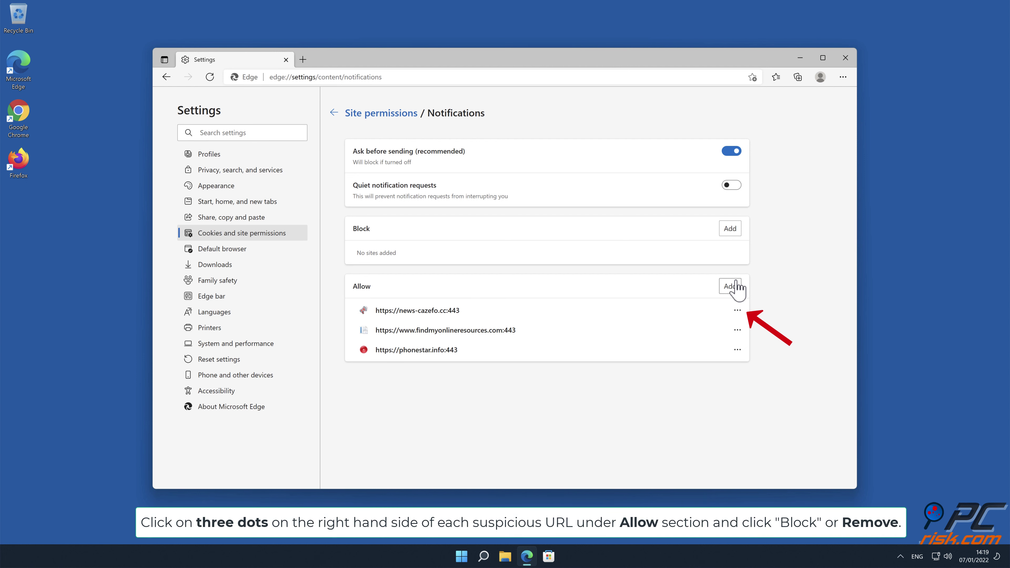
pyautogui.click(737, 311)
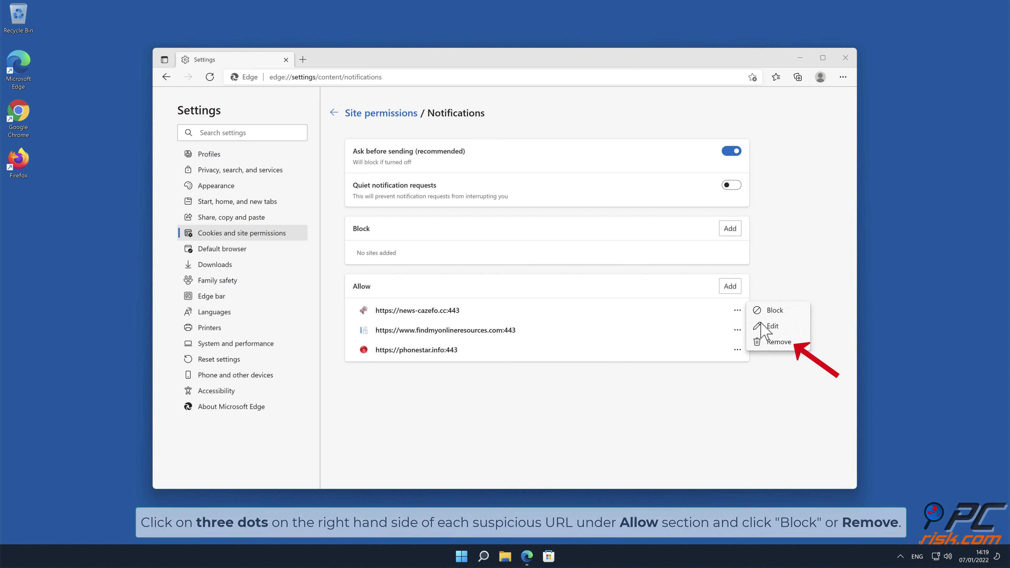
pyautogui.click(779, 343)
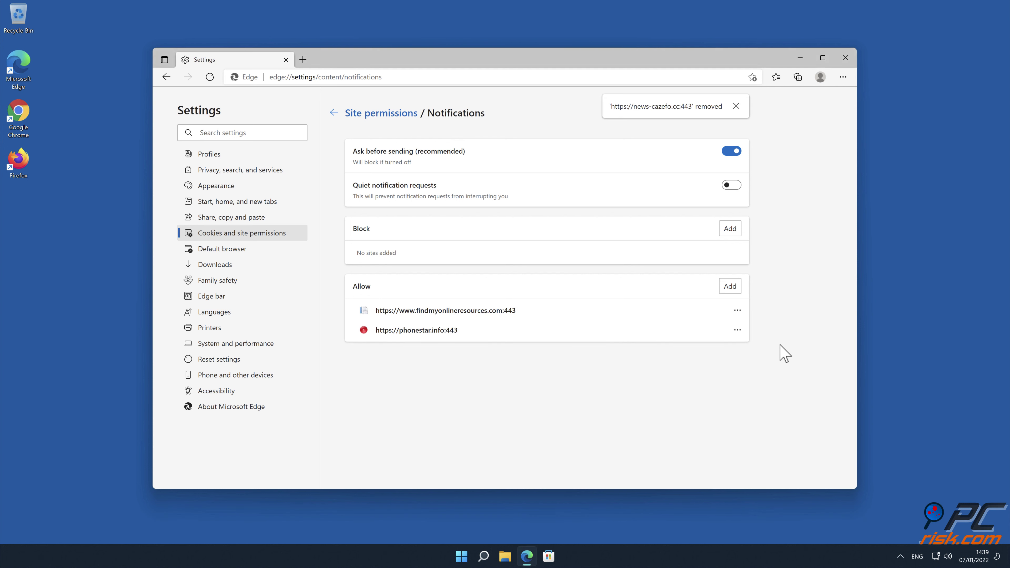
pyautogui.click(737, 311)
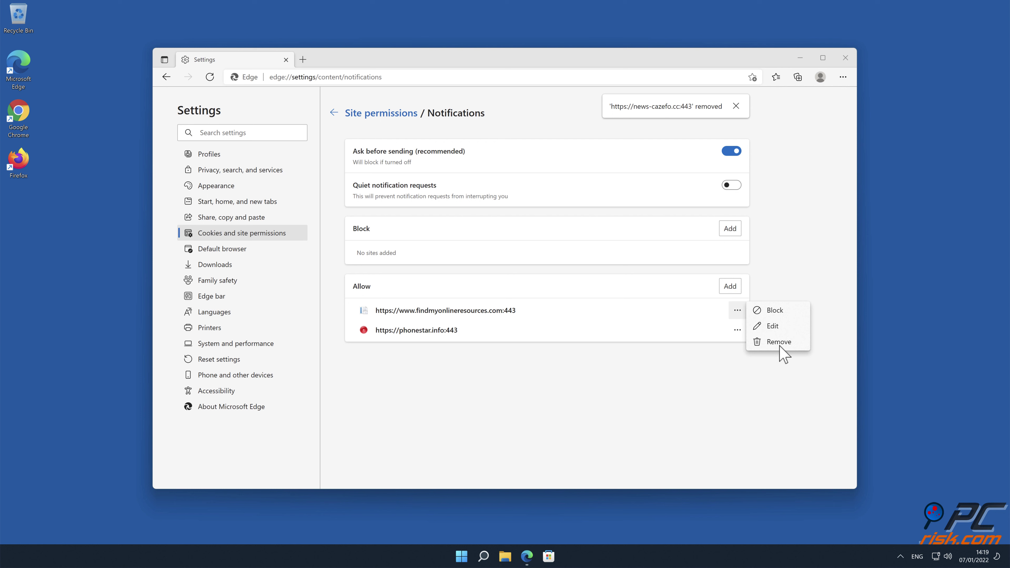
pyautogui.click(778, 343)
pyautogui.click(737, 310)
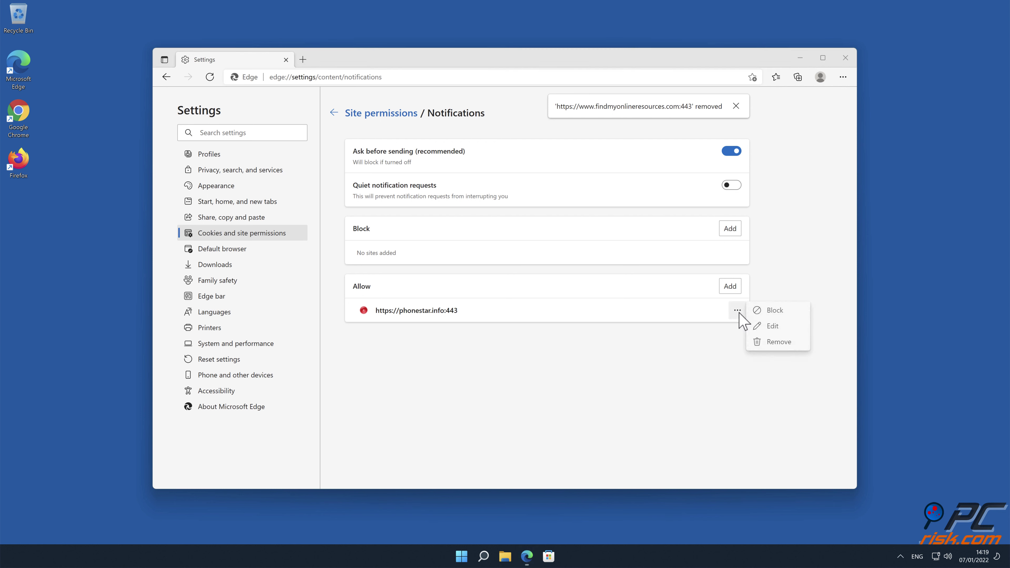
pyautogui.click(772, 342)
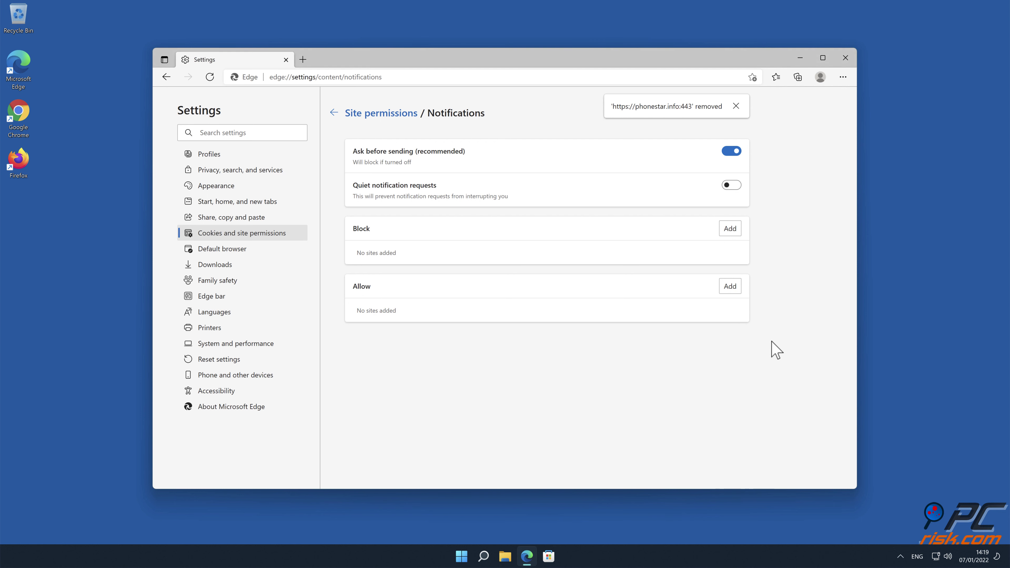
pyautogui.click(846, 58)
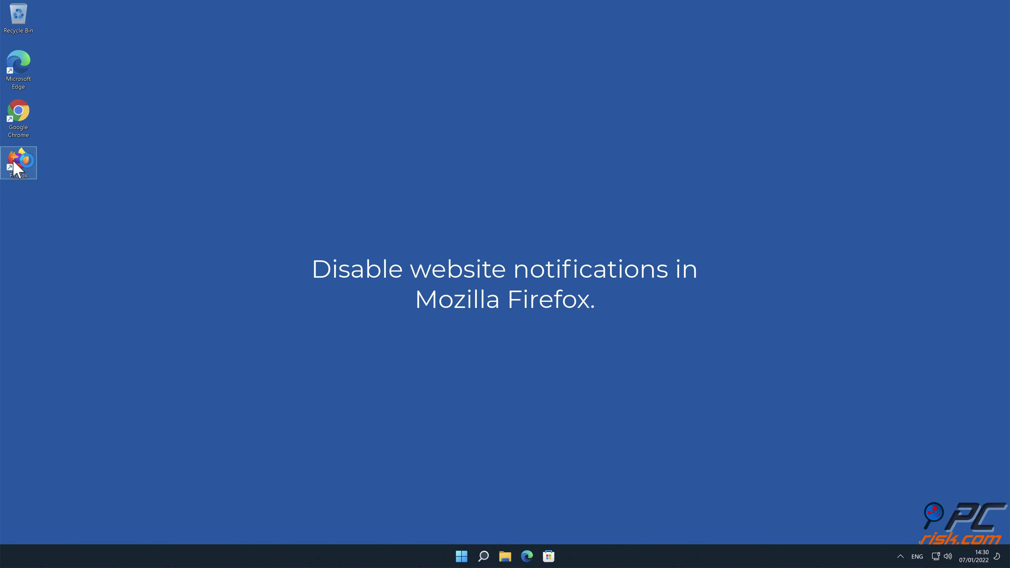
# - Launch Firefox and go to Settings > Privacy & Security, down to the Permissions section
pyautogui.doubleClick(14, 165)
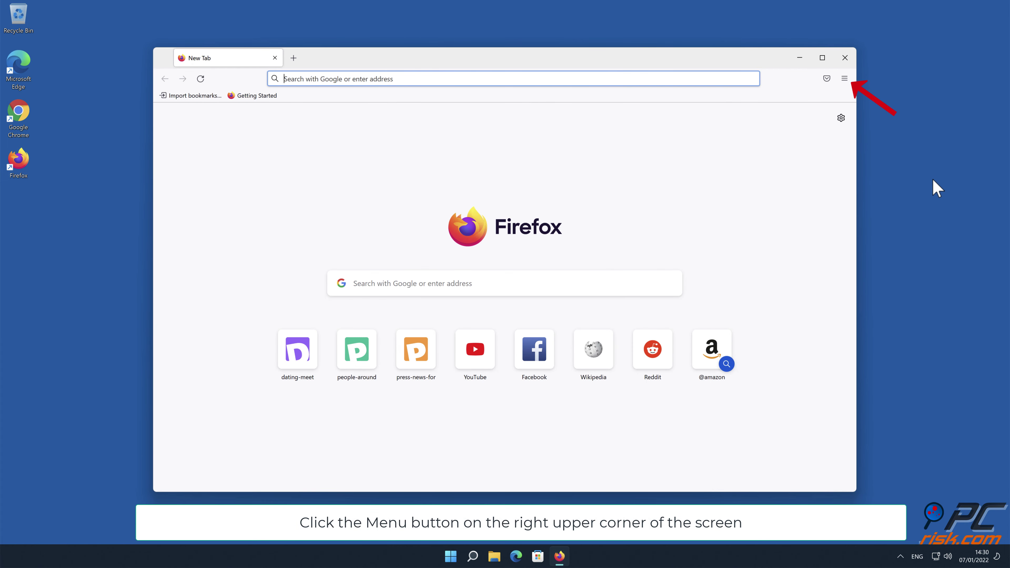
pyautogui.click(844, 78)
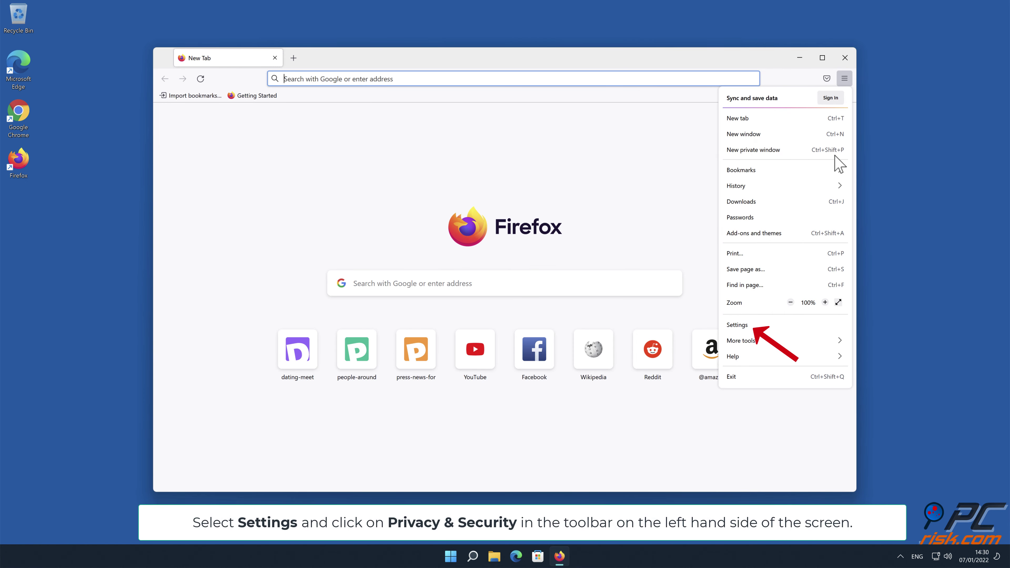
pyautogui.click(791, 325)
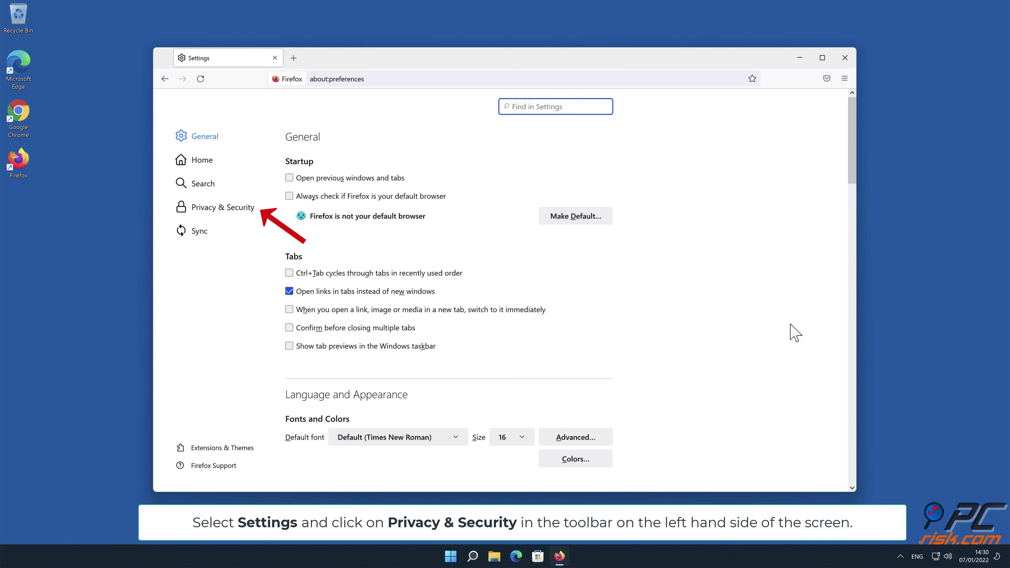
pyautogui.click(236, 206)
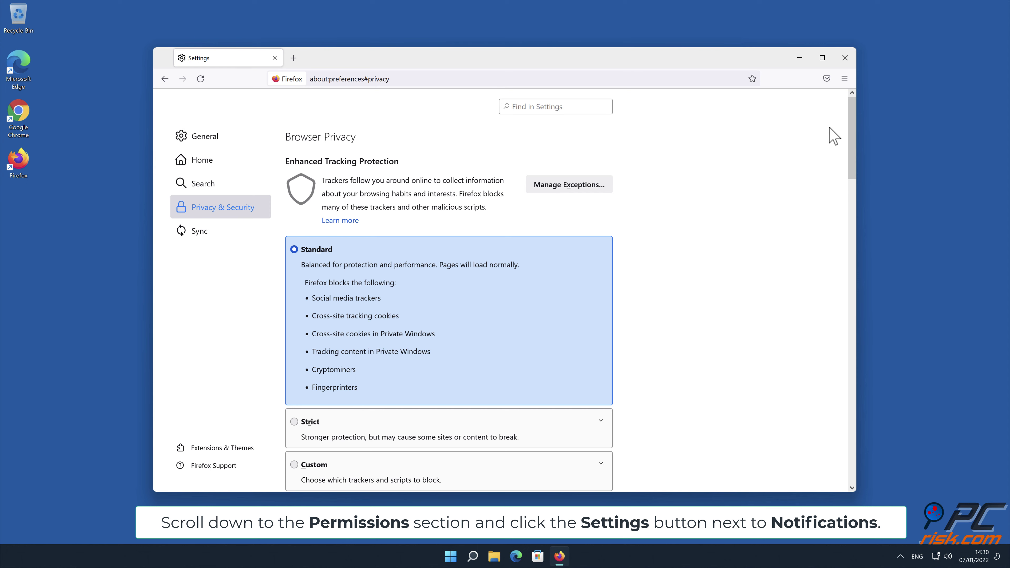
pyautogui.moveTo(849, 127); pyautogui.dragTo(852, 323)
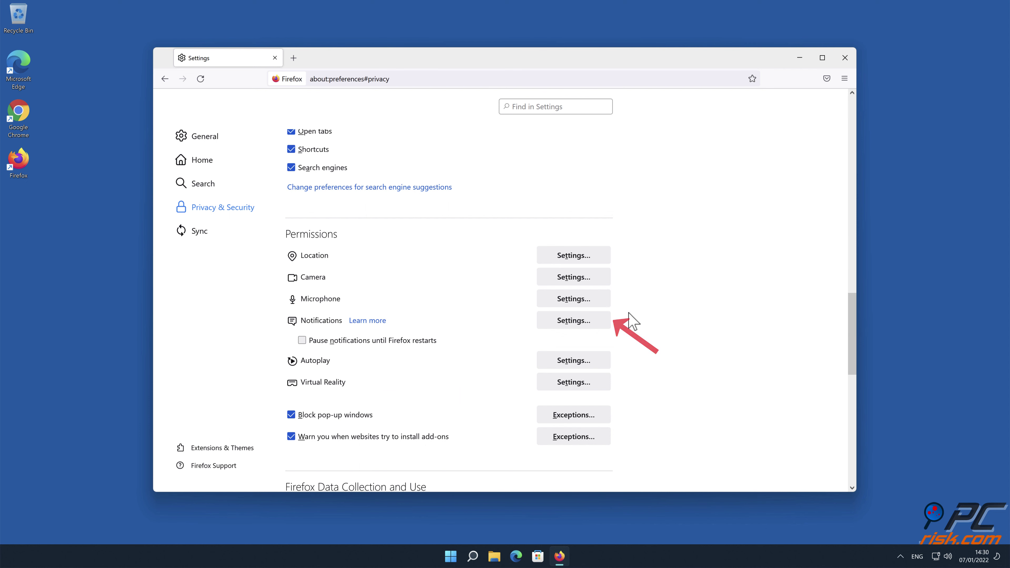
# - Block eclto.people-around.me, d.dating-meet.top and xetna.press-news-for.me in Notification Permissions and save
pyautogui.click(601, 322)
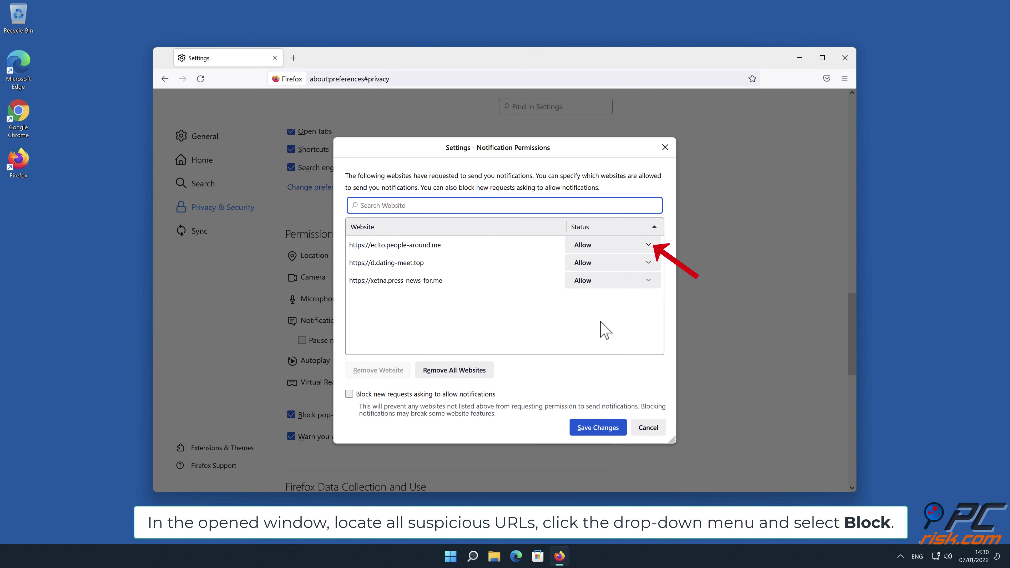
pyautogui.click(647, 244)
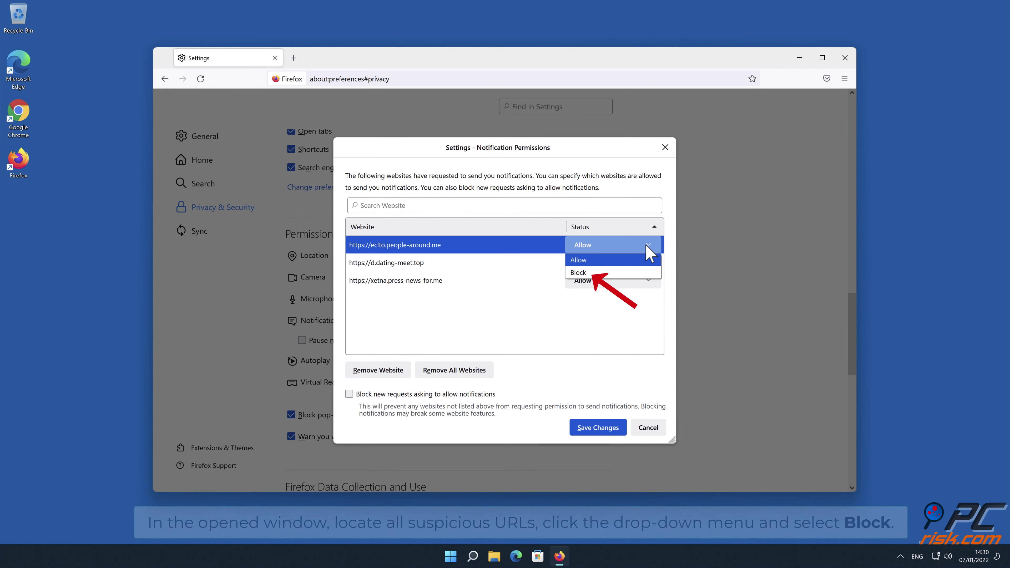
pyautogui.click(631, 273)
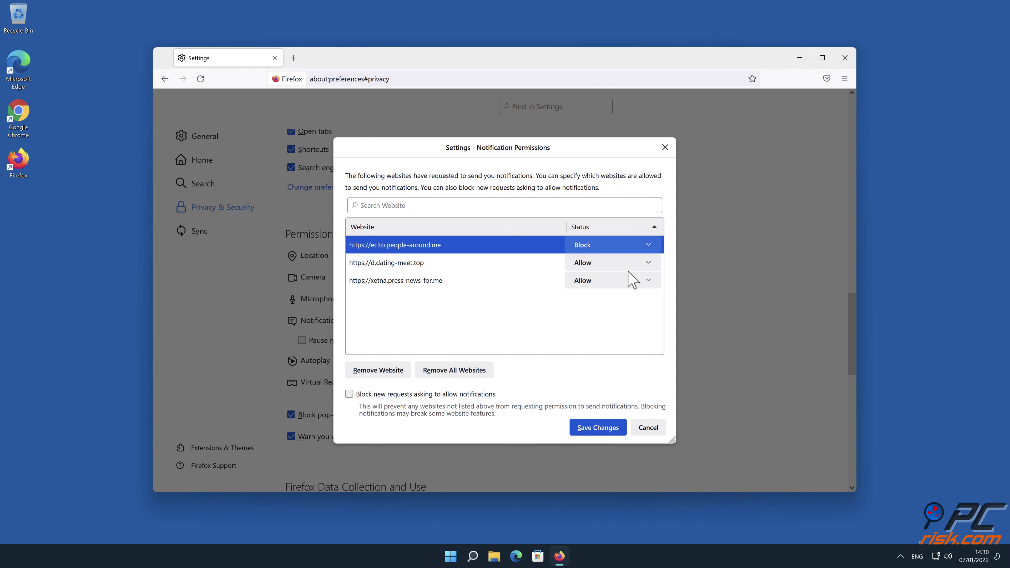
pyautogui.click(648, 264)
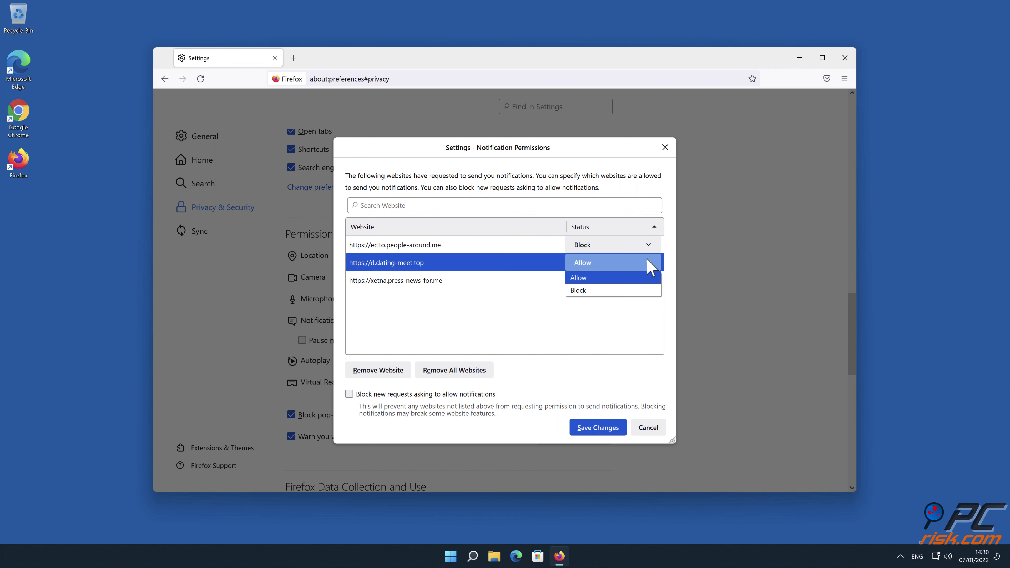
pyautogui.click(623, 290)
pyautogui.click(649, 281)
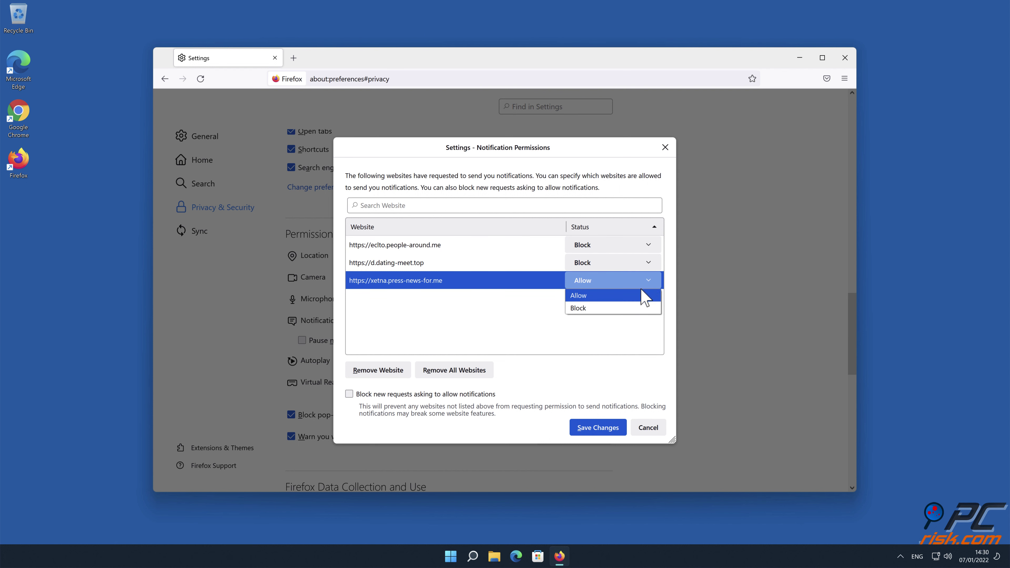
pyautogui.click(636, 308)
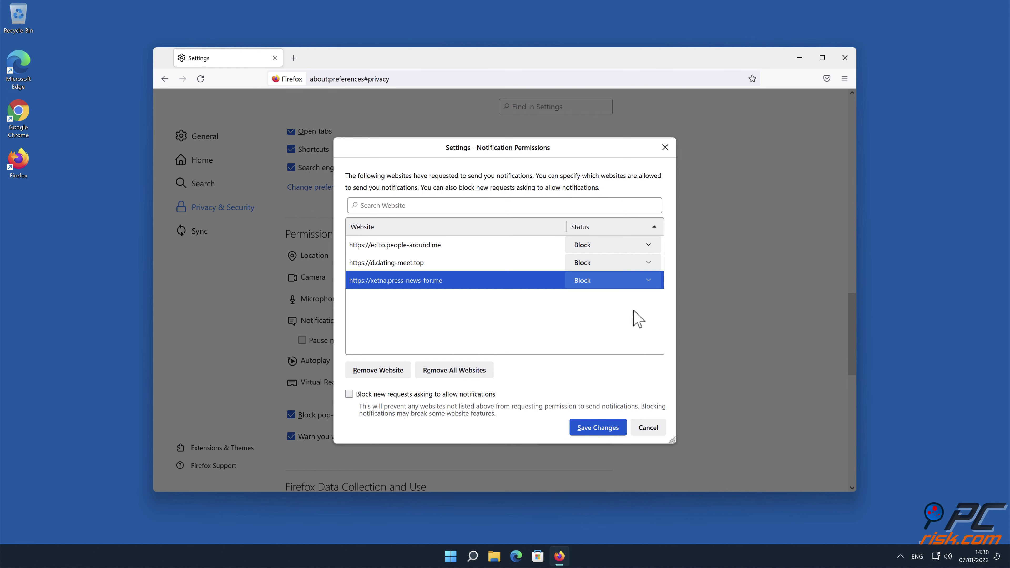
pyautogui.click(600, 428)
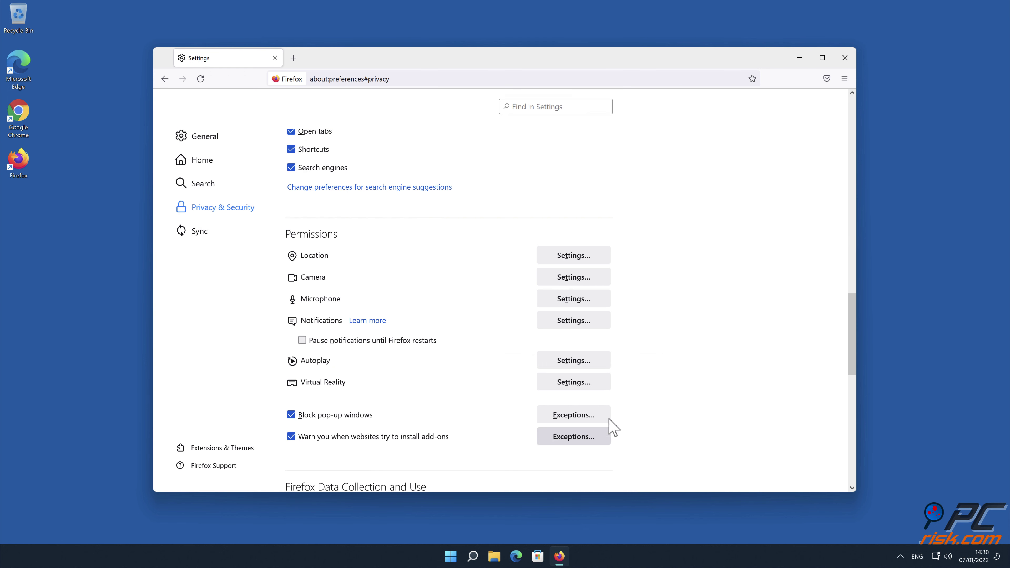
# - Close the Firefox window from its title bar
pyautogui.click(845, 57)
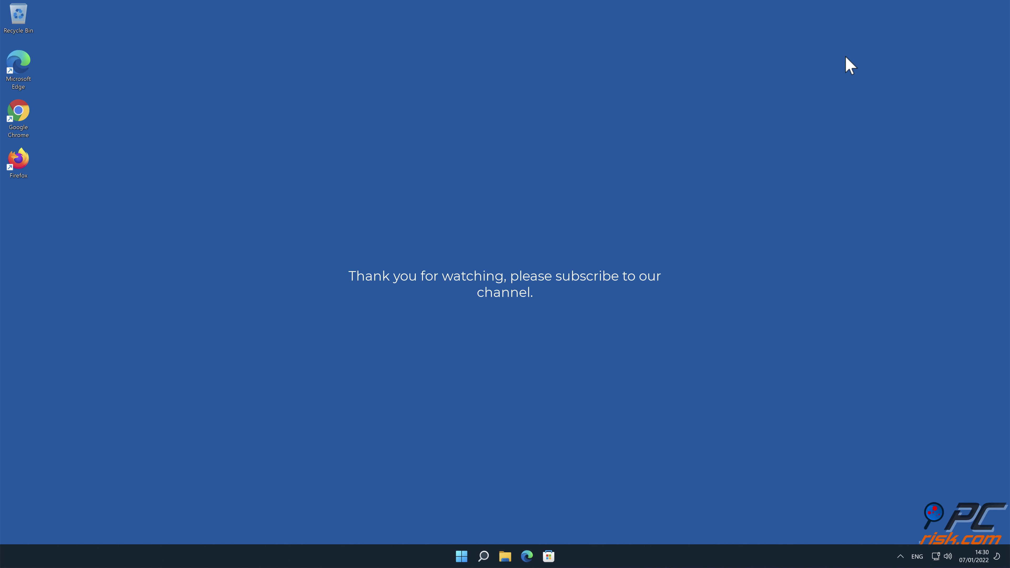